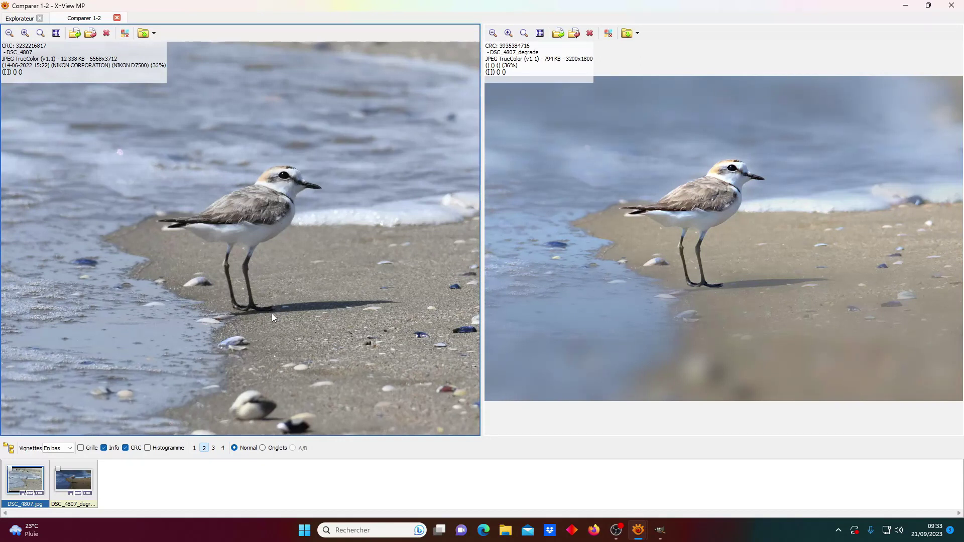
Select the lower band of the photo below the plover with a rectangle selection
{"action": "scroll", "coordinate": [272, 314], "scroll_direction": "down", "scroll_amount": 1}
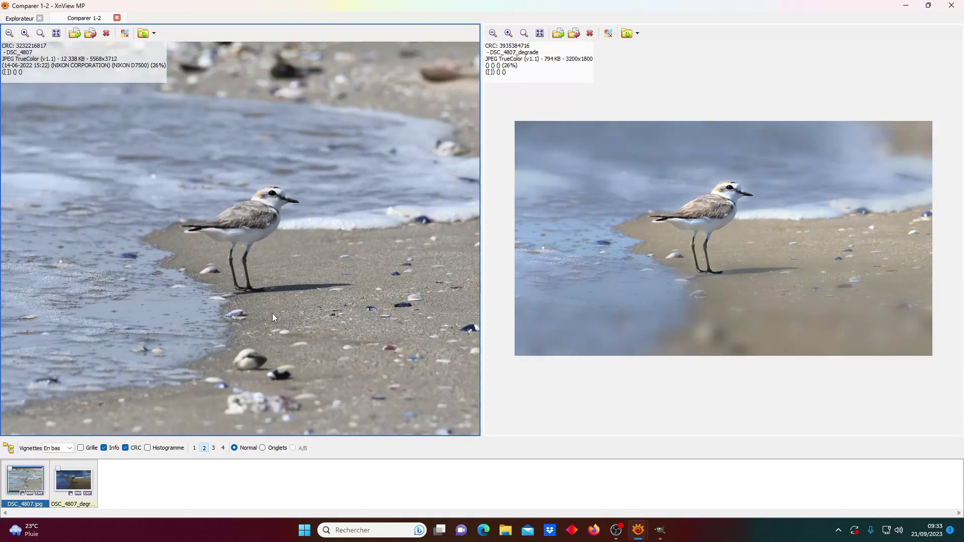
{"action": "scroll", "coordinate": [272, 314], "scroll_direction": "down", "scroll_amount": 1}
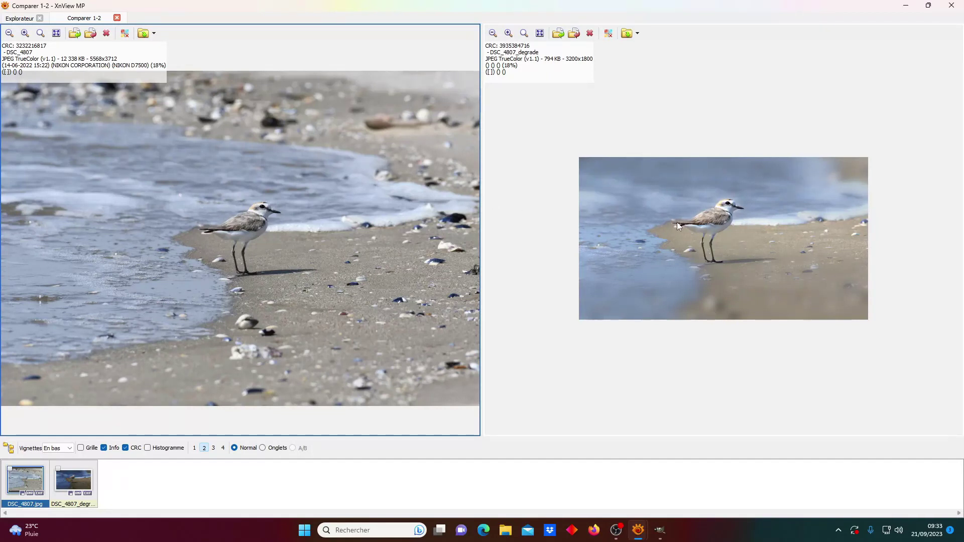
{"action": "scroll", "coordinate": [702, 236], "scroll_direction": "up", "scroll_amount": 2}
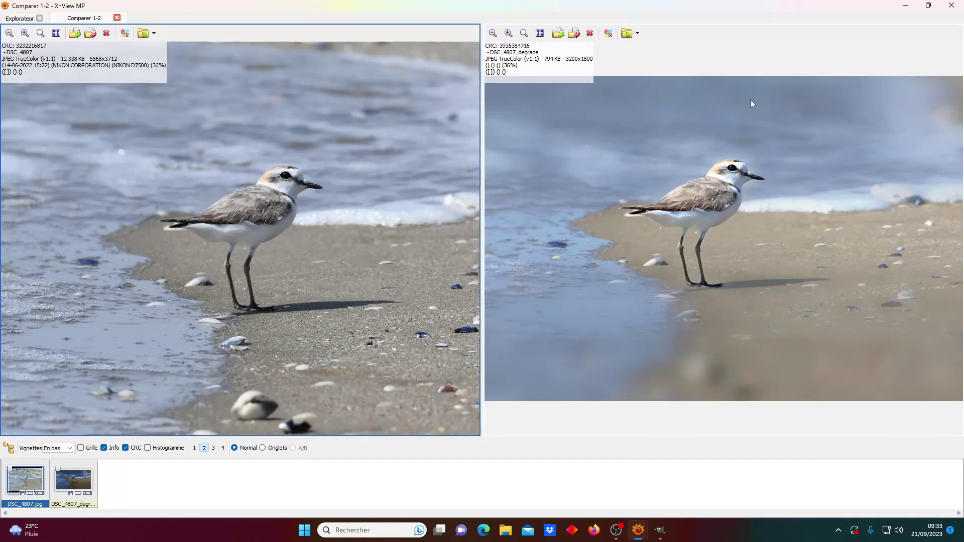
{"action": "scroll", "coordinate": [752, 122], "scroll_direction": "down", "scroll_amount": 1}
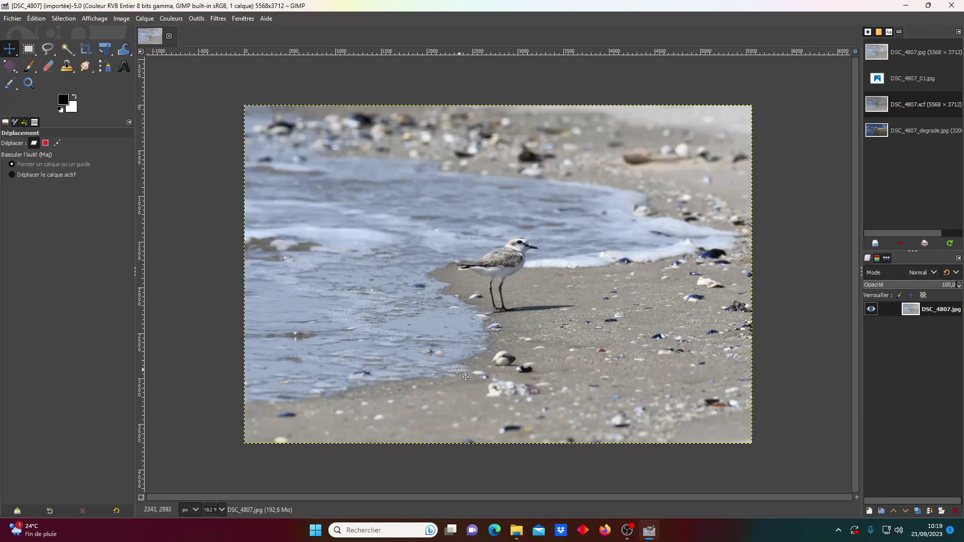
{"action": "left_click", "coordinate": [29, 49]}
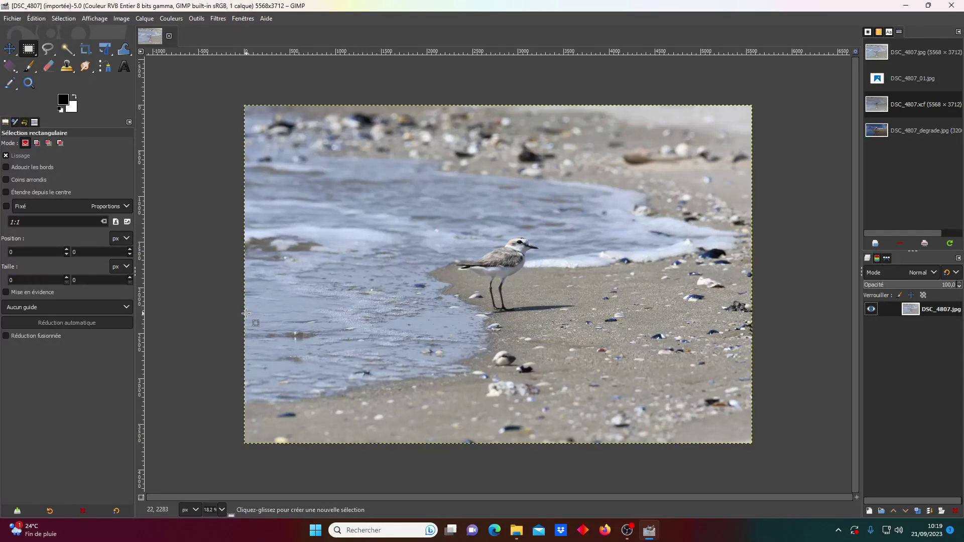
{"action": "left_click_drag", "start_coordinate": [243, 313], "coordinate": [752, 443]}
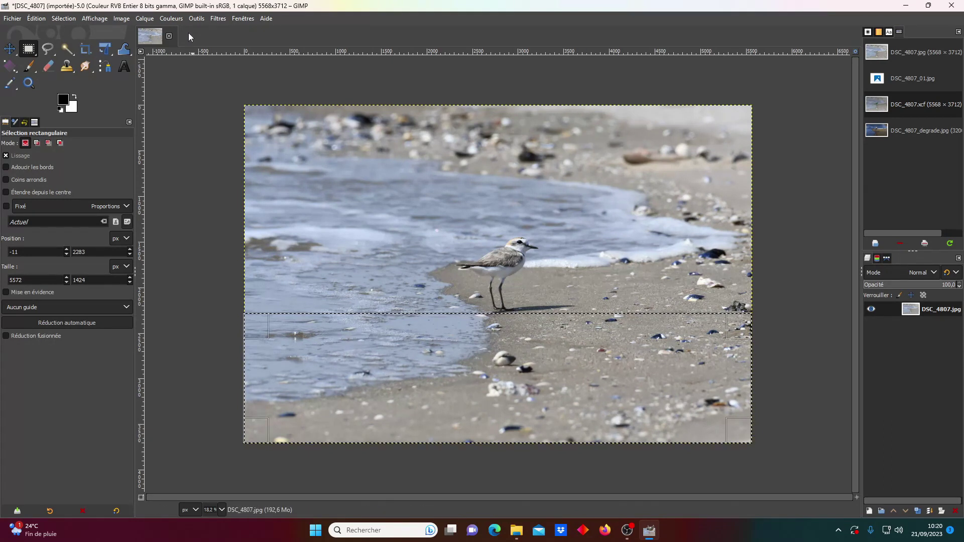
Apply a Gaussian blur of size 38.21 to the band, then clear the selection
{"action": "left_click", "coordinate": [217, 18]}
{"action": "mouse_move", "coordinate": [228, 91]}
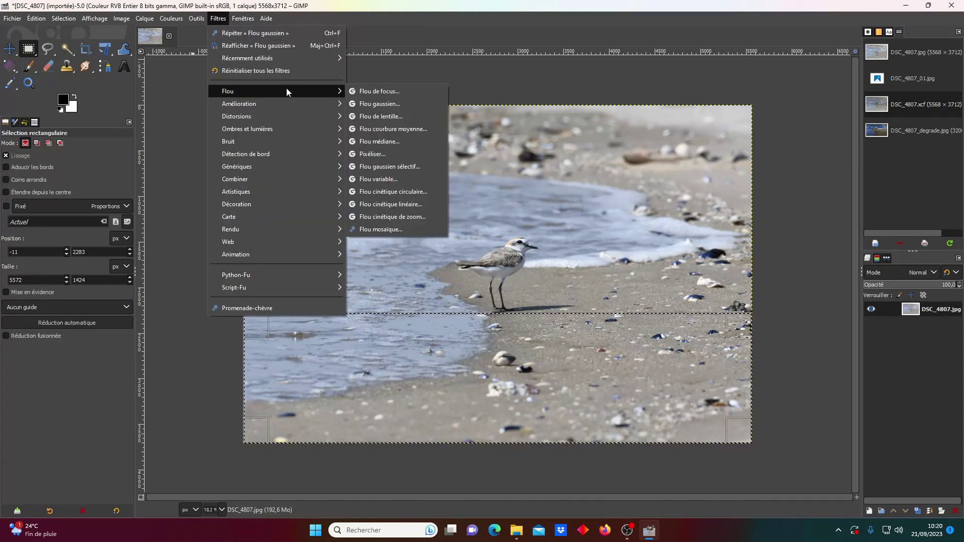
{"action": "left_click", "coordinate": [369, 104]}
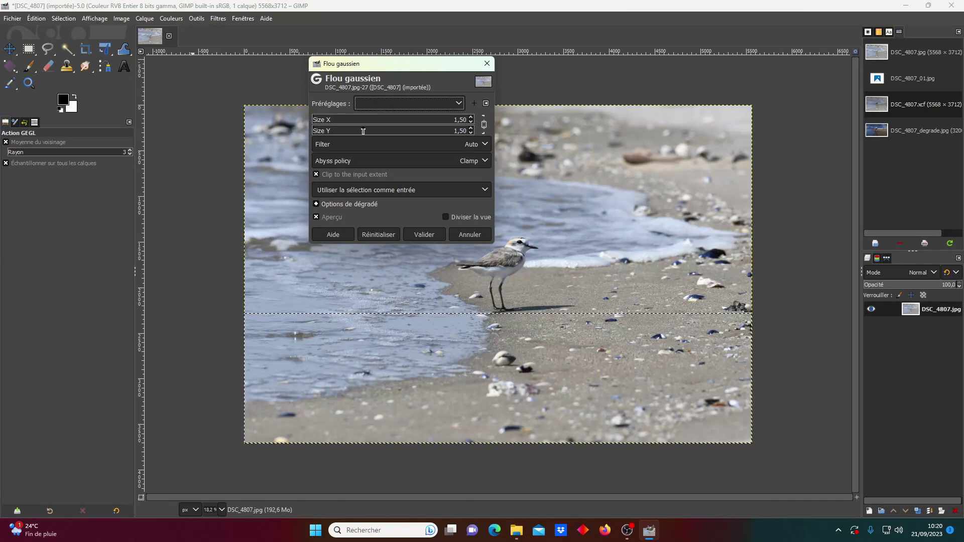
{"action": "left_click_drag", "start_coordinate": [358, 123], "coordinate": [371, 123]}
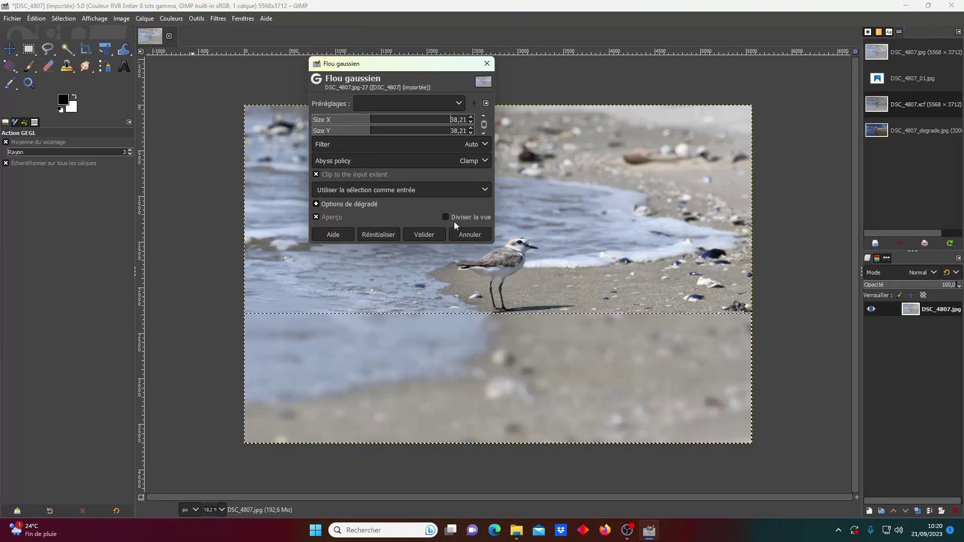
{"action": "left_click", "coordinate": [431, 234]}
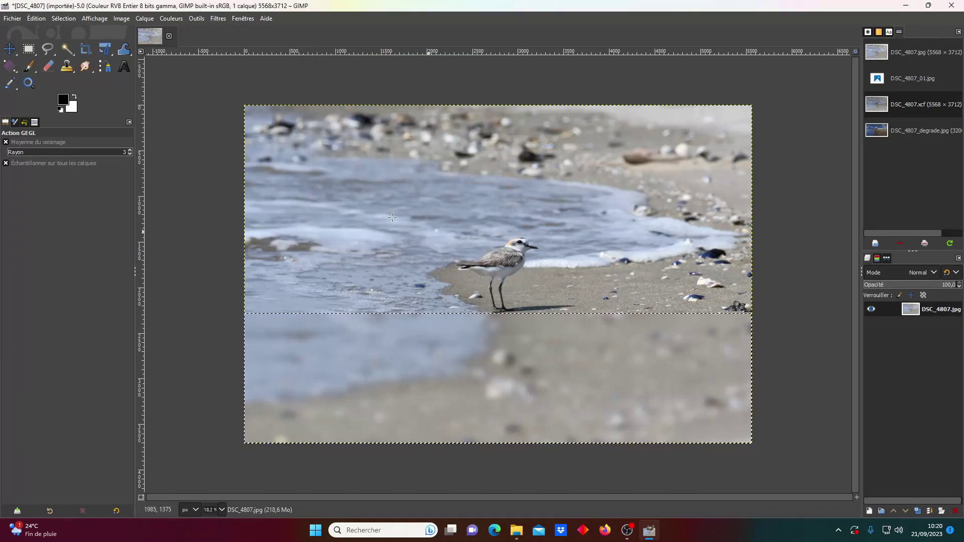
{"action": "right_click", "coordinate": [367, 333]}
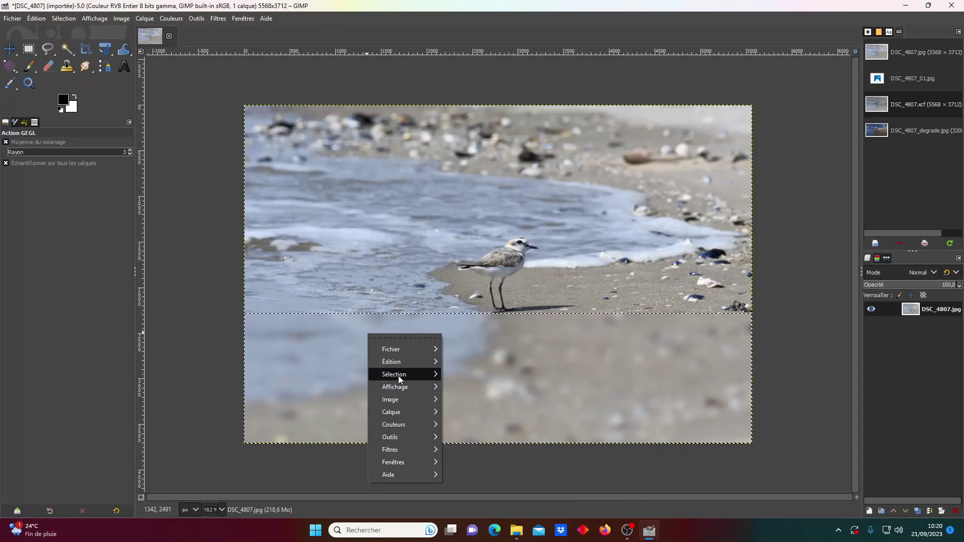
{"action": "mouse_move", "coordinate": [399, 375]}
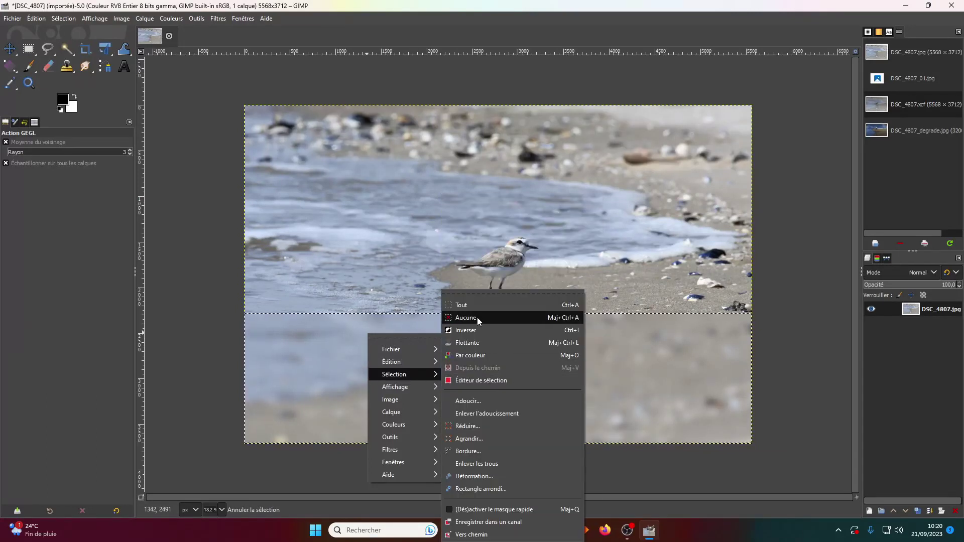
{"action": "left_click", "coordinate": [478, 318]}
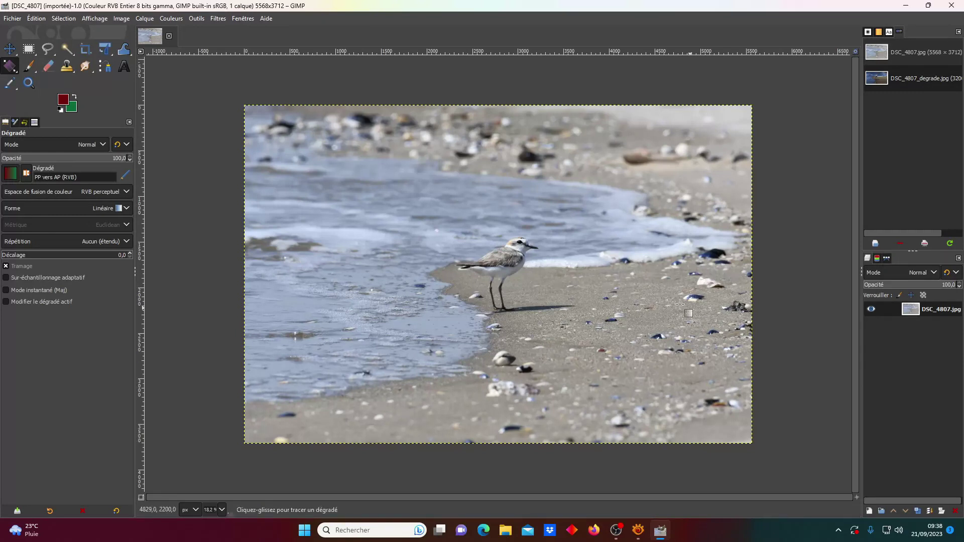
Zoom in to about 66.7% on the plover's body and legs
{"action": "scroll", "coordinate": [538, 293], "scroll_direction": "up", "scroll_amount": 1, "text": "ctrl"}
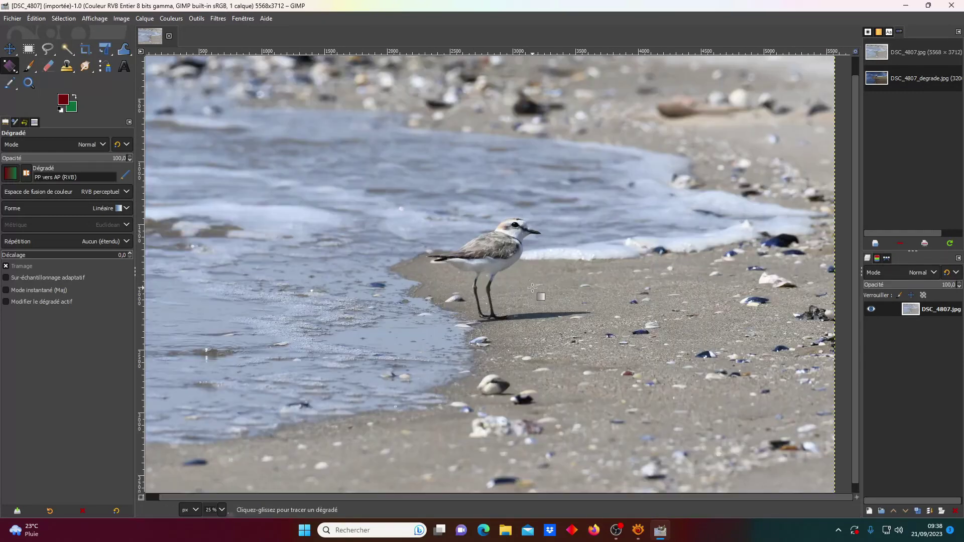
{"action": "scroll", "coordinate": [538, 293], "scroll_direction": "up", "scroll_amount": 1, "text": "ctrl"}
{"action": "scroll", "coordinate": [538, 293], "scroll_direction": "up", "scroll_amount": 1, "text": "ctrl"}
{"action": "scroll", "coordinate": [540, 261], "scroll_direction": "up", "scroll_amount": 1, "text": "ctrl"}
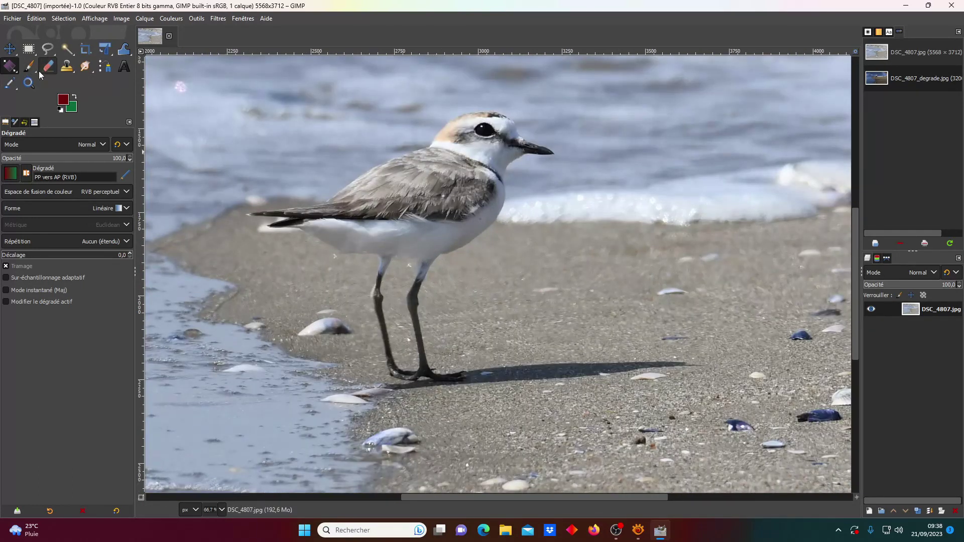
Start a path at the plover's feet and place nodes up the near leg
{"action": "left_click", "coordinate": [104, 66]}
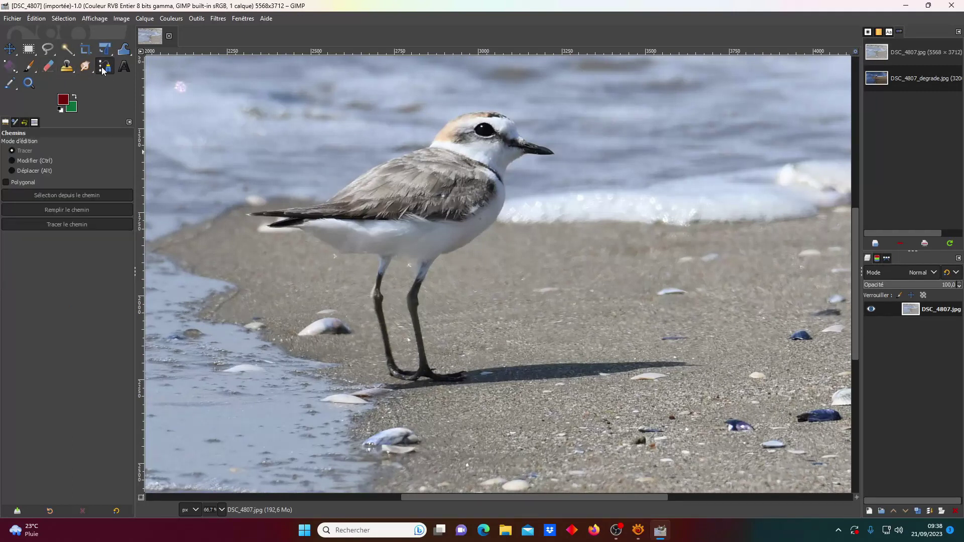
{"action": "left_click", "coordinate": [390, 375]}
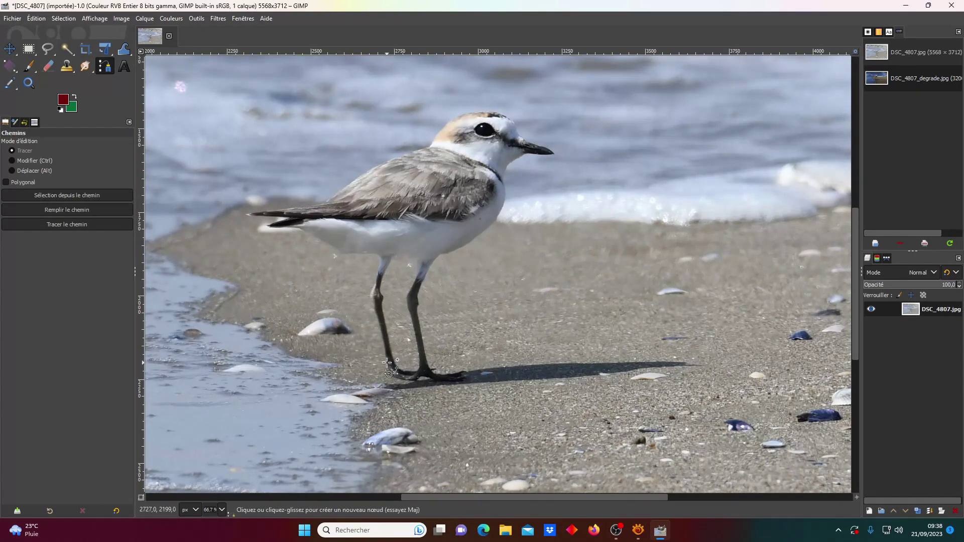
{"action": "scroll", "coordinate": [387, 362], "scroll_direction": "up", "scroll_amount": 3, "text": "ctrl"}
{"action": "left_click", "coordinate": [387, 360]}
{"action": "left_click", "coordinate": [376, 321]}
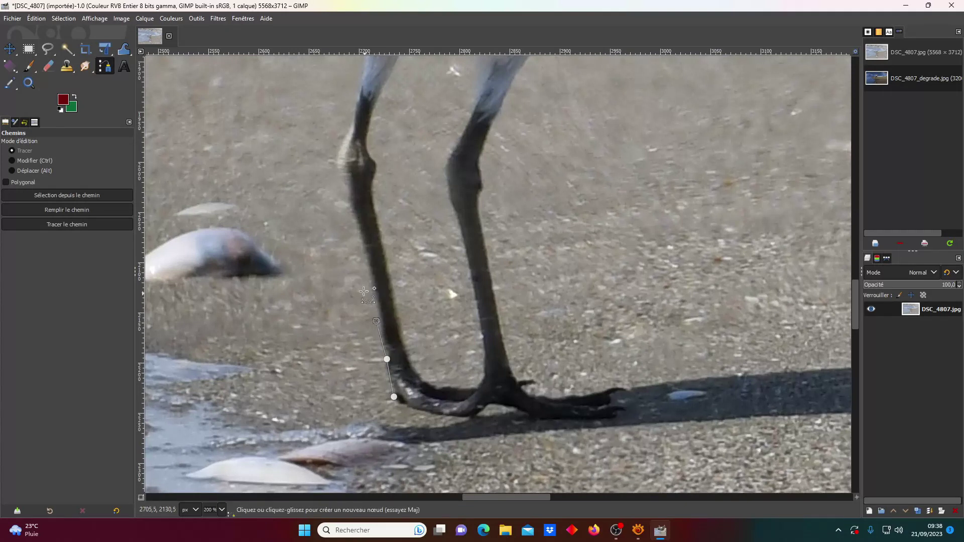
{"action": "left_click", "coordinate": [365, 263]}
Extend the path past the leg joint, add a node near the feet, and hold Ctrl to join the ends
{"action": "left_click", "coordinate": [354, 219]}
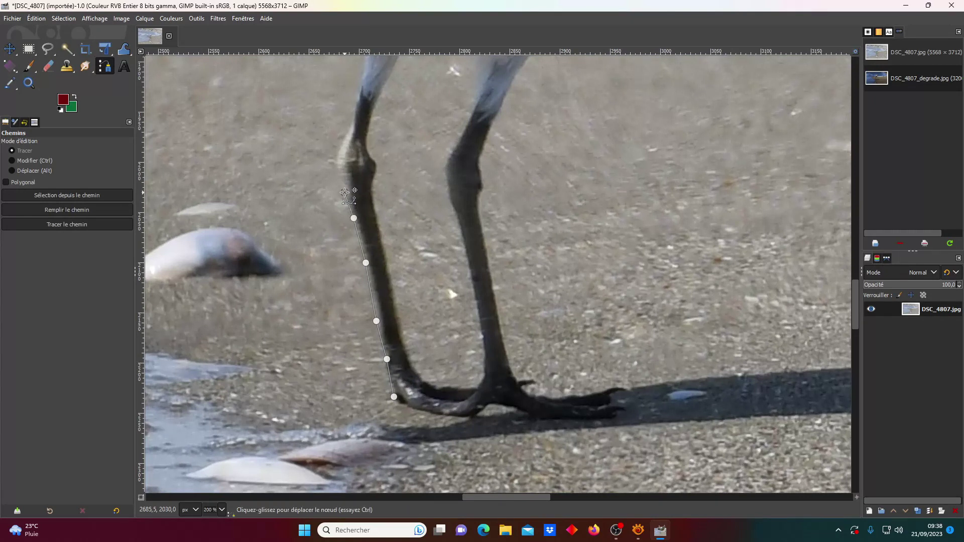
{"action": "left_click", "coordinate": [338, 165]}
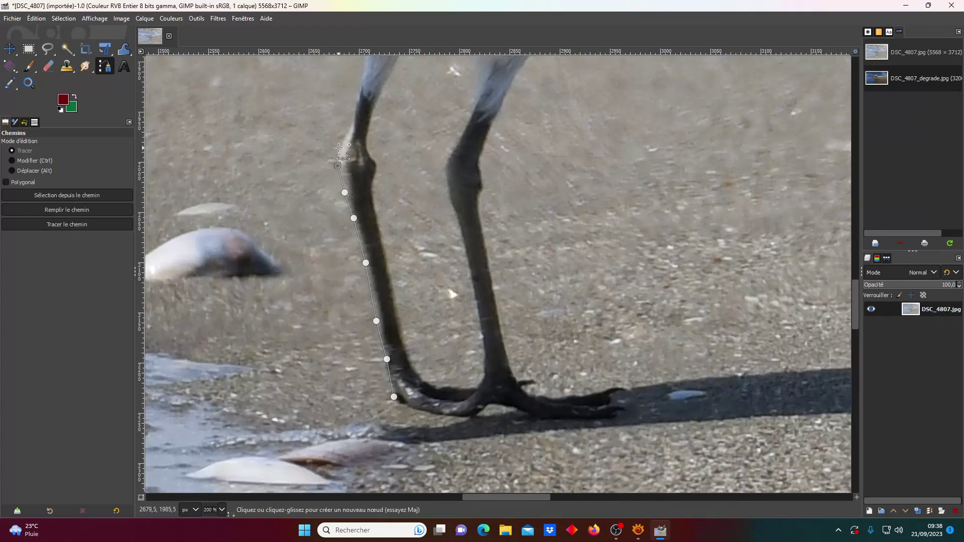
{"action": "left_click", "coordinate": [341, 142]}
{"action": "left_click", "coordinate": [350, 125]}
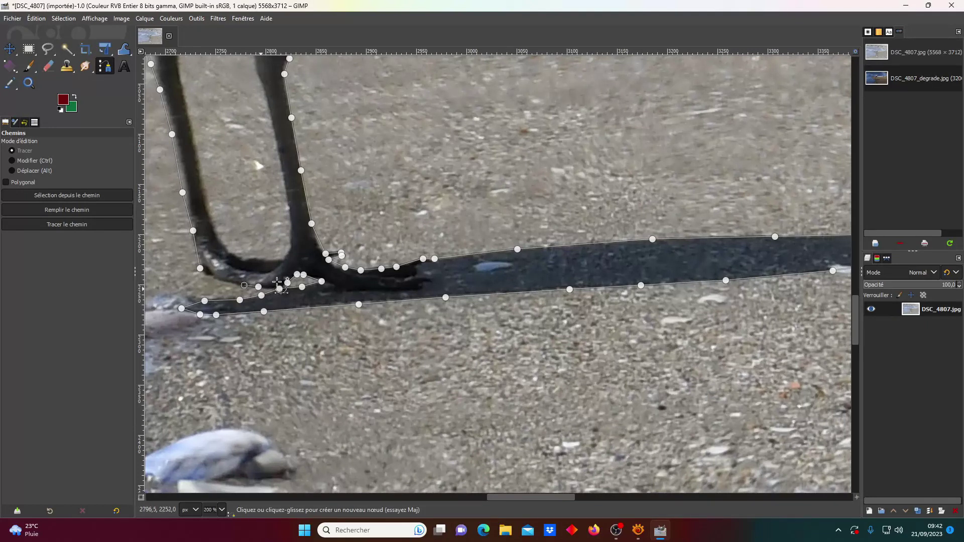
{"action": "left_click", "coordinate": [221, 280]}
{"action": "key", "text": "ctrl"}
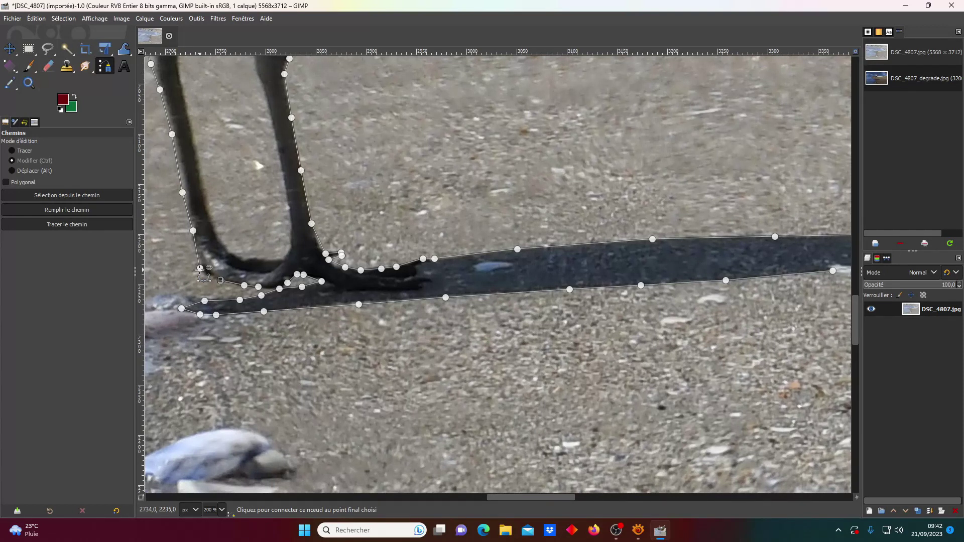
Join the path ends and nudge the leg and wing outline points along the bird
{"action": "left_click", "coordinate": [200, 270], "text": "ctrl"}
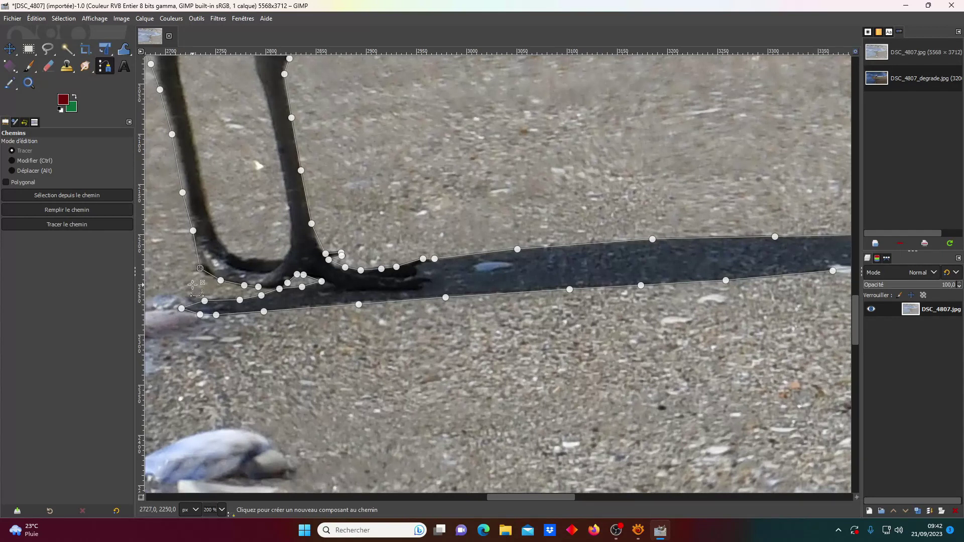
{"action": "left_click_drag", "start_coordinate": [510, 500], "coordinate": [481, 500]}
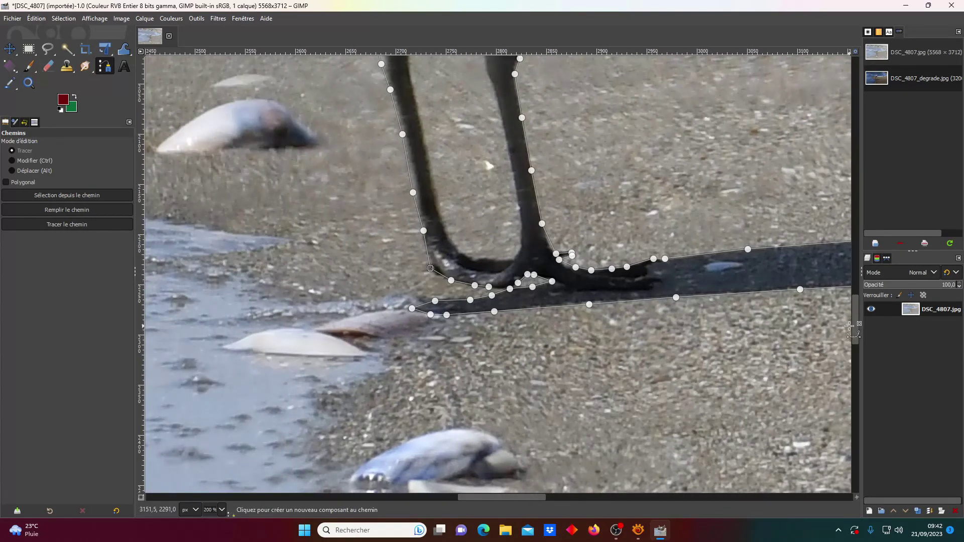
{"action": "left_click_drag", "start_coordinate": [854, 324], "coordinate": [861, 306]}
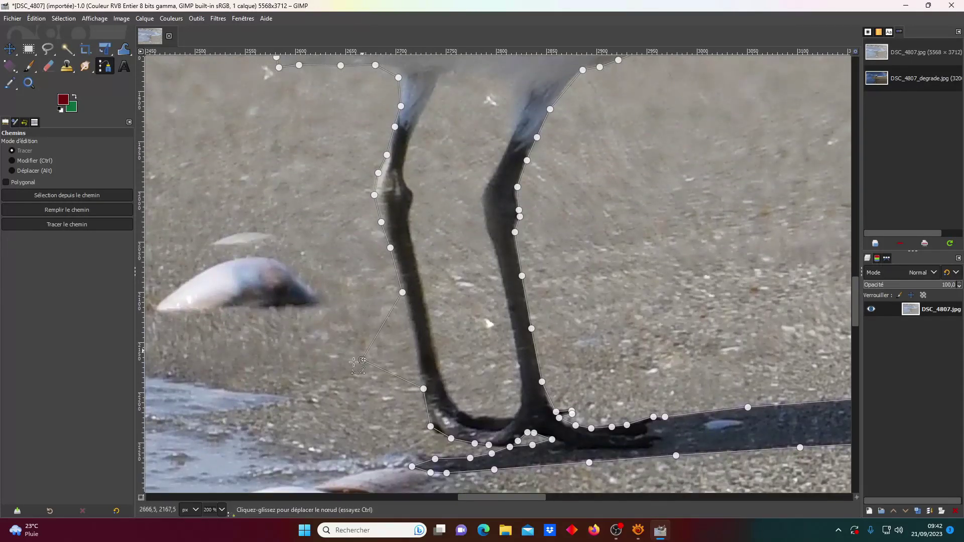
{"action": "left_click_drag", "start_coordinate": [412, 350], "coordinate": [410, 344]}
{"action": "left_click_drag", "start_coordinate": [857, 307], "coordinate": [858, 277]}
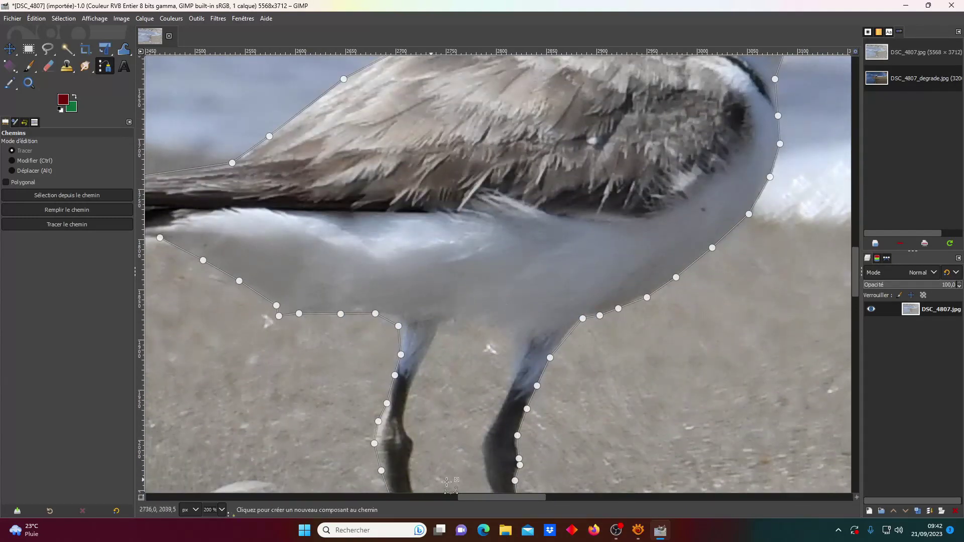
{"action": "left_click_drag", "start_coordinate": [470, 497], "coordinate": [440, 497]}
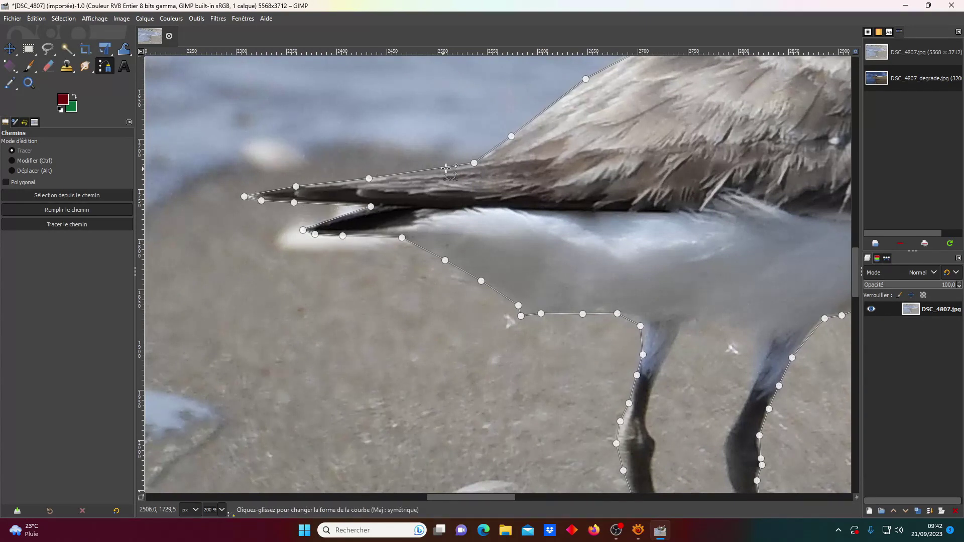
{"action": "left_click_drag", "start_coordinate": [474, 162], "coordinate": [469, 162]}
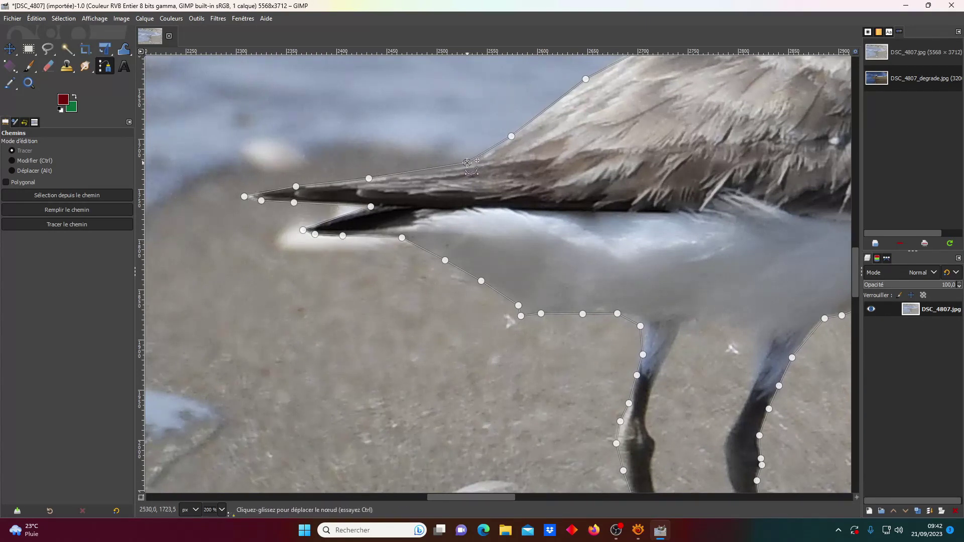
{"action": "left_click_drag", "start_coordinate": [857, 273], "coordinate": [859, 259]}
{"action": "left_click_drag", "start_coordinate": [514, 496], "coordinate": [541, 500]}
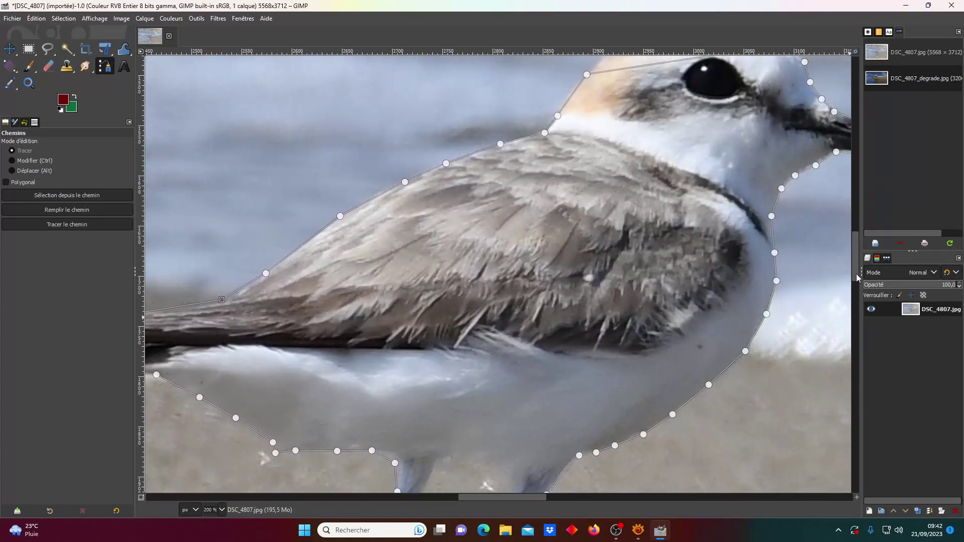
{"action": "left_click_drag", "start_coordinate": [857, 273], "coordinate": [857, 258]}
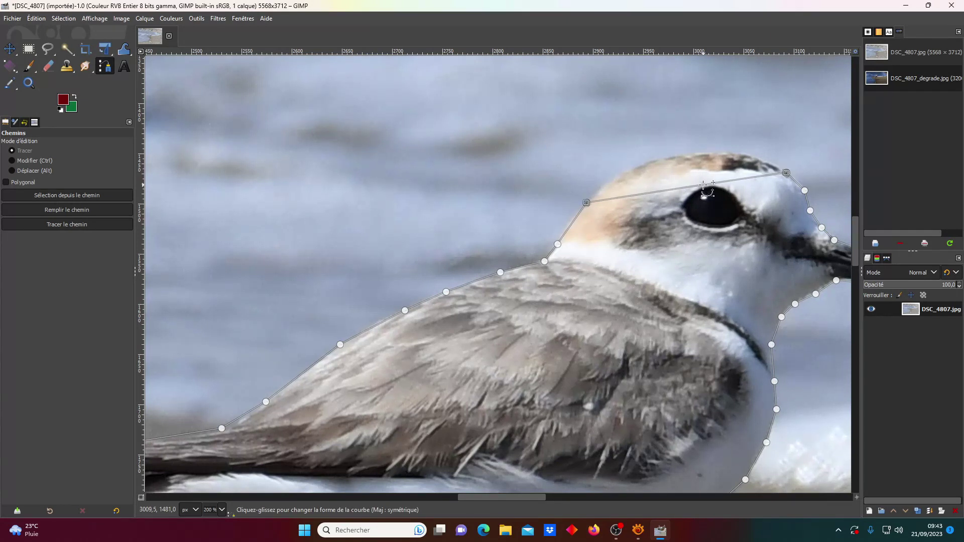
Curve the path segment over the plover's head and fine-tune it to hug the crown
{"action": "left_click_drag", "start_coordinate": [705, 184], "coordinate": [698, 117]}
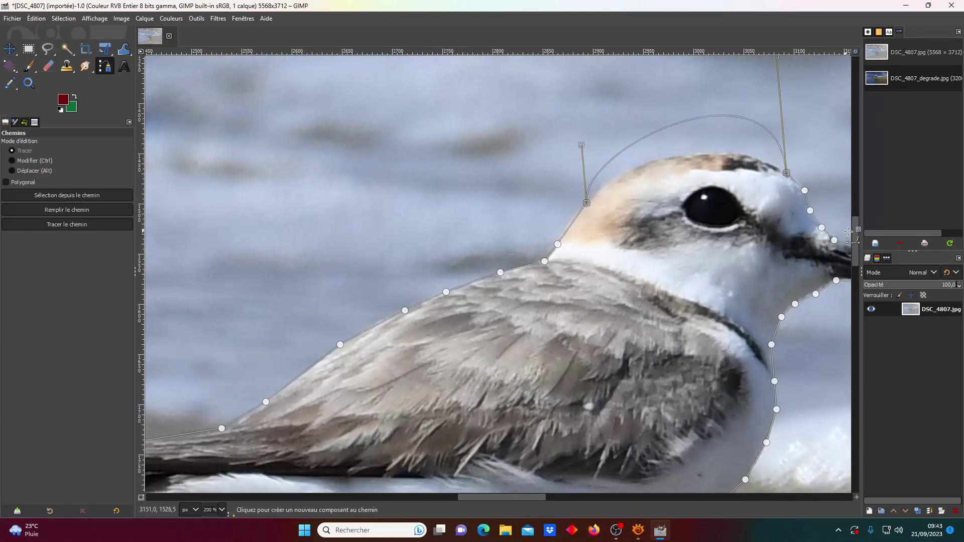
{"action": "left_click_drag", "start_coordinate": [856, 236], "coordinate": [858, 220]}
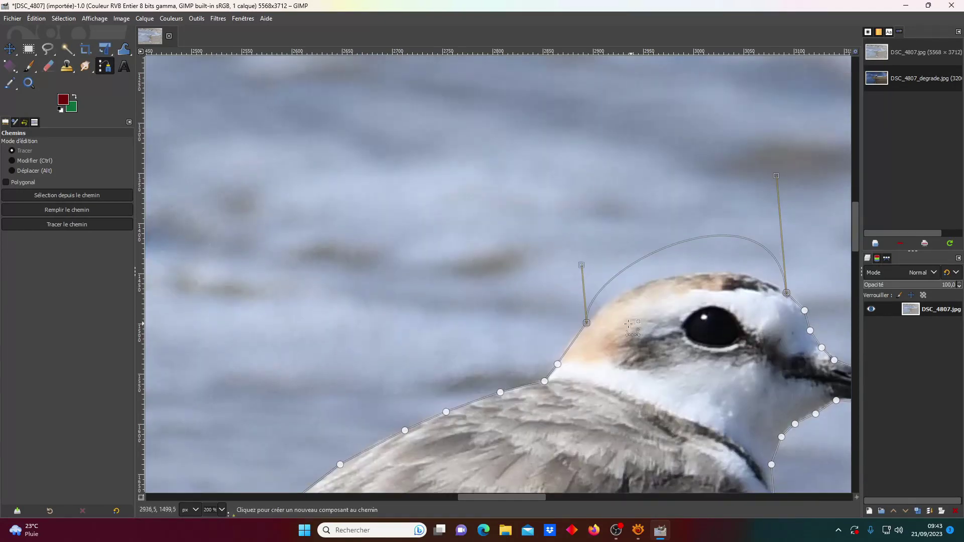
{"action": "left_click_drag", "start_coordinate": [583, 265], "coordinate": [626, 268]}
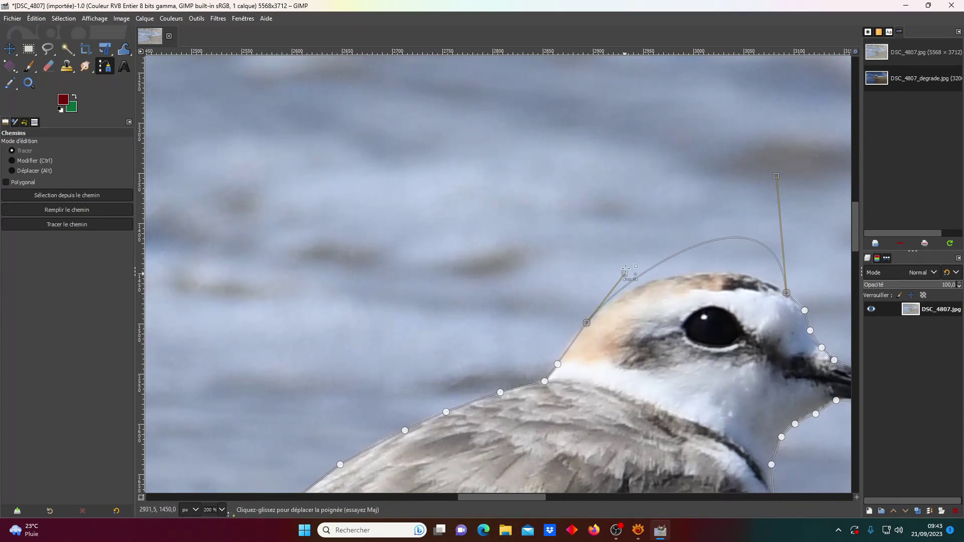
{"action": "mouse_move", "coordinate": [777, 177]}
{"action": "left_mouse_down"}
{"action": "mouse_move", "coordinate": [690, 248]}
{"action": "mouse_move", "coordinate": [732, 254]}
{"action": "left_mouse_up"}
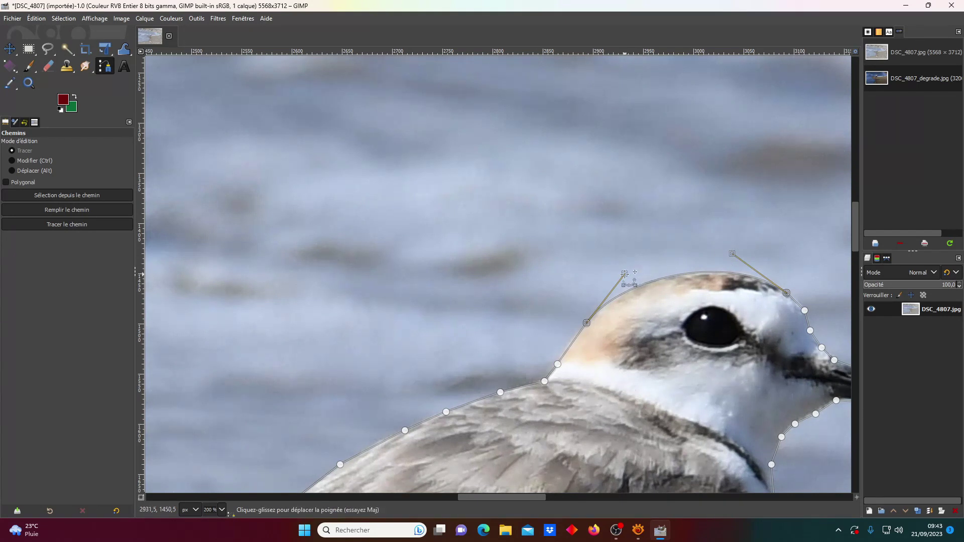
{"action": "left_click_drag", "start_coordinate": [625, 274], "coordinate": [627, 269]}
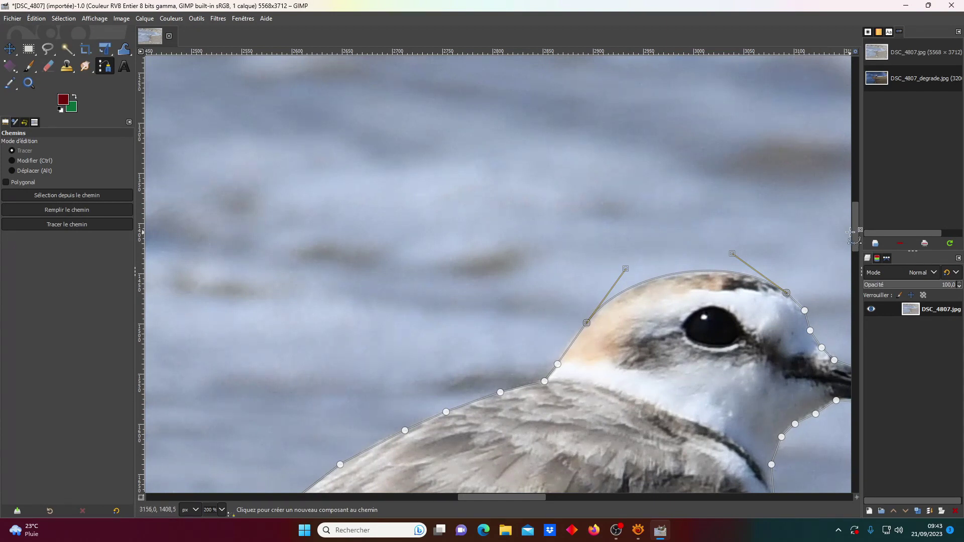
{"action": "left_click_drag", "start_coordinate": [857, 227], "coordinate": [856, 247]}
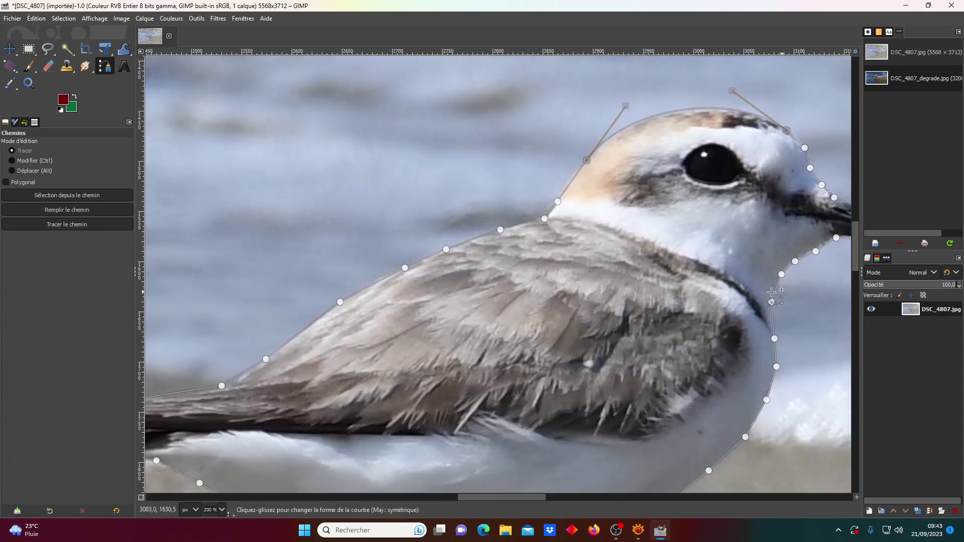
{"action": "left_click_drag", "start_coordinate": [530, 498], "coordinate": [552, 498]}
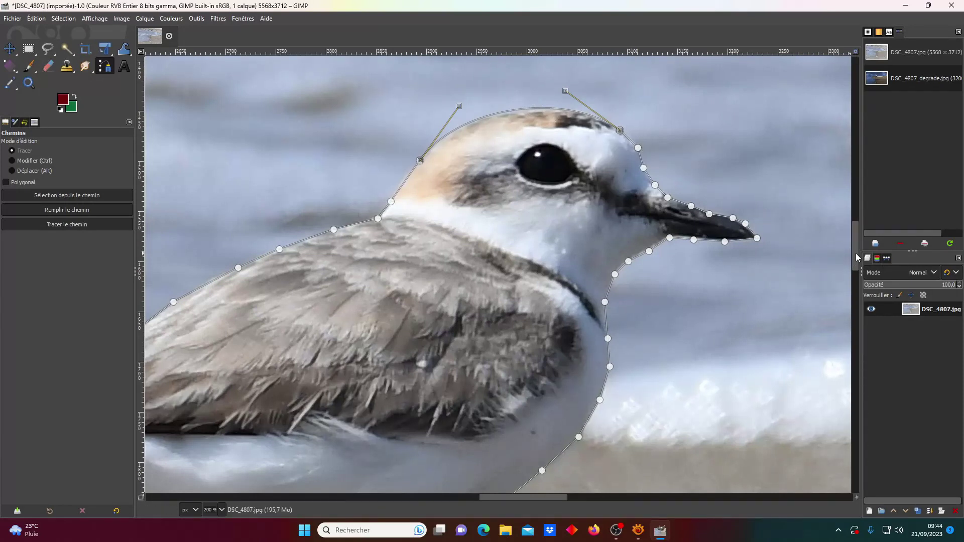
Add an anchor on the shadow's lower edge and adjust it to fit the shadow
{"action": "left_click_drag", "start_coordinate": [856, 253], "coordinate": [848, 329]}
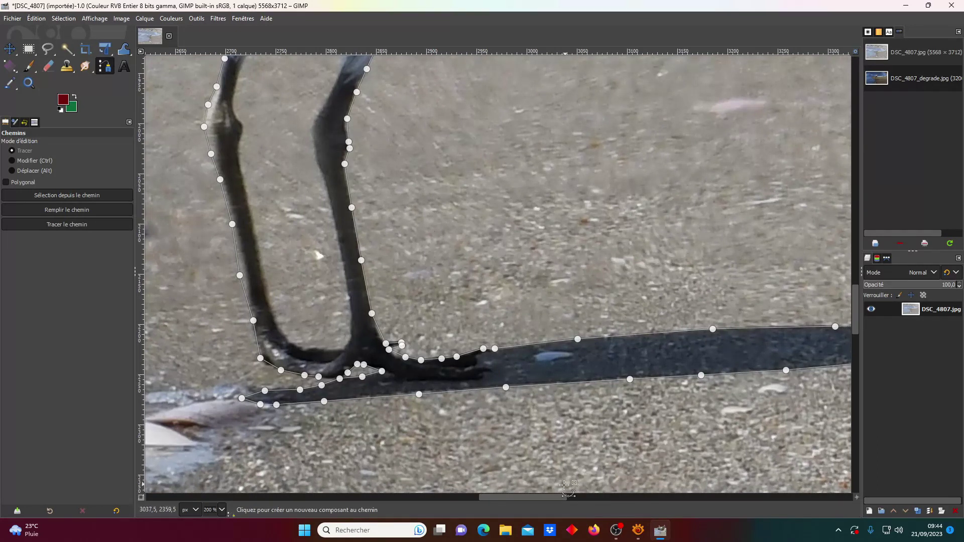
{"action": "left_click_drag", "start_coordinate": [554, 497], "coordinate": [612, 497]}
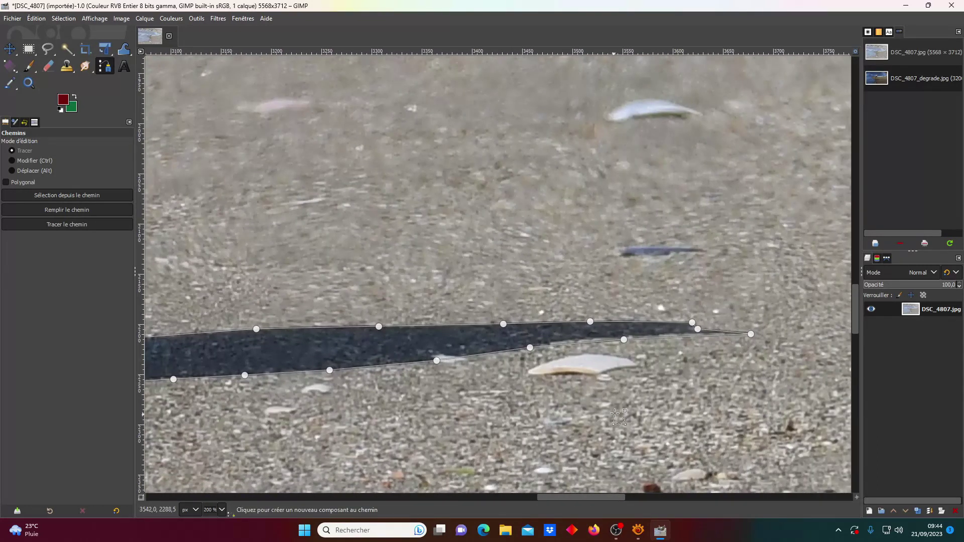
{"action": "left_click", "coordinate": [531, 349], "text": "ctrl"}
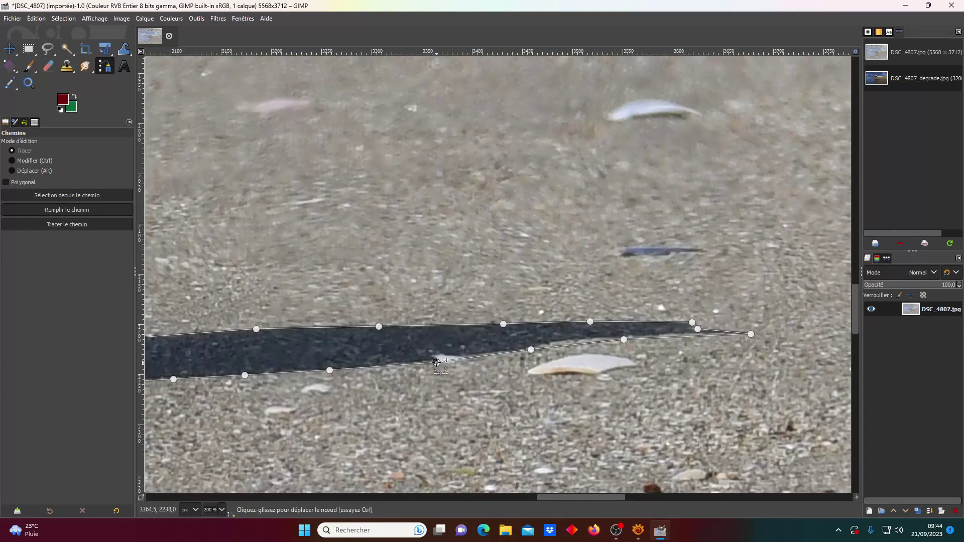
{"action": "left_click_drag", "start_coordinate": [437, 361], "coordinate": [437, 359]}
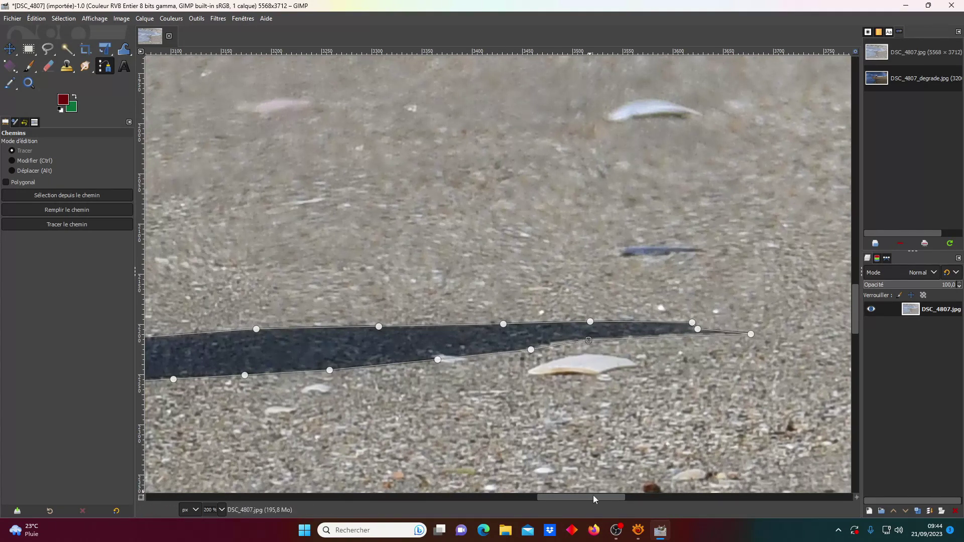
{"action": "left_click_drag", "start_coordinate": [592, 497], "coordinate": [518, 503]}
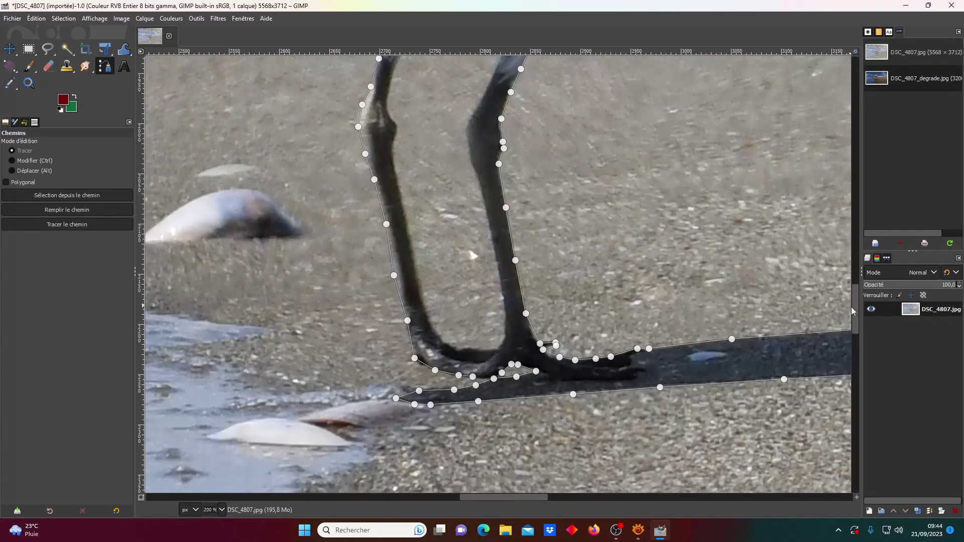
{"action": "scroll", "coordinate": [858, 309], "scroll_direction": "up", "scroll_amount": 3}
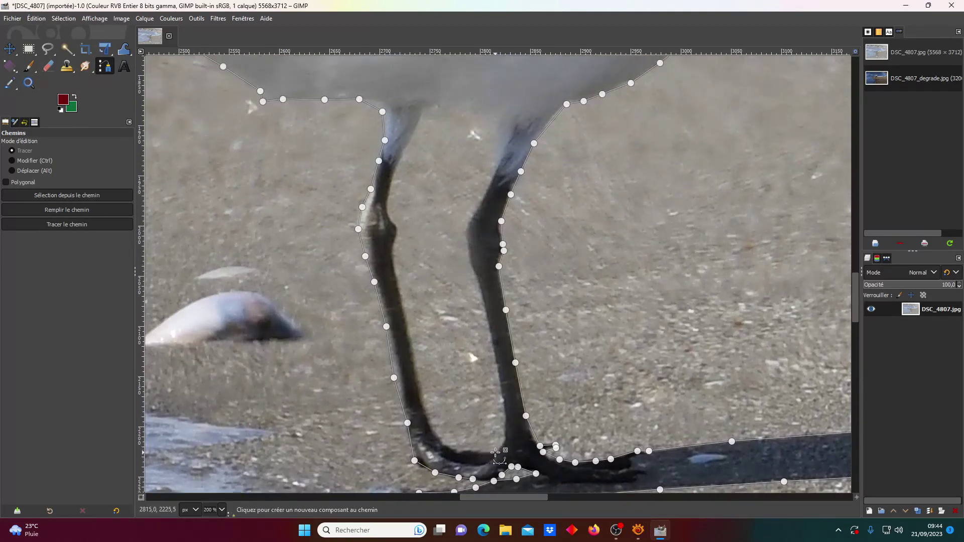
Trace new path nodes from the inner foot up the leg and across the belly
{"action": "left_click_drag", "start_coordinate": [495, 453], "coordinate": [503, 400]}
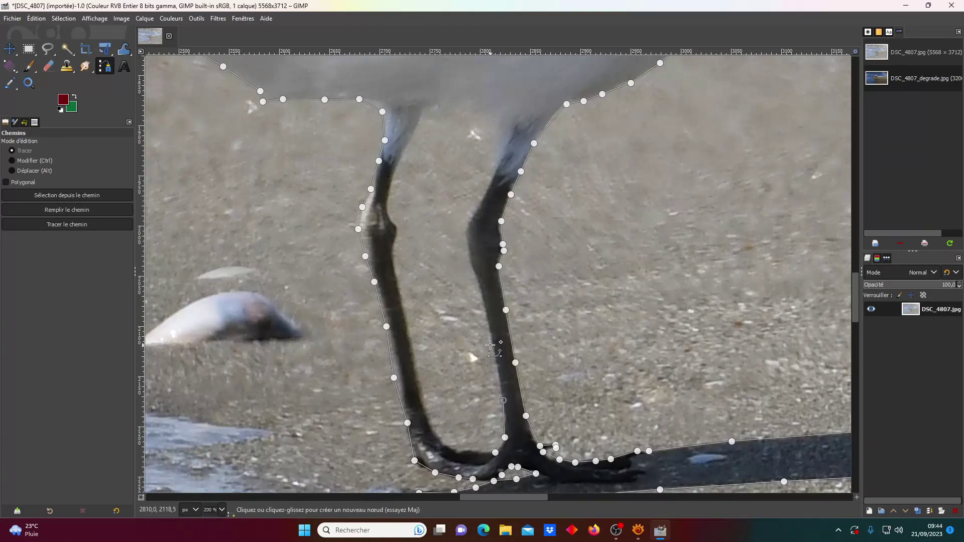
{"action": "left_click_drag", "start_coordinate": [491, 341], "coordinate": [476, 278]}
{"action": "left_click", "coordinate": [467, 233]}
{"action": "left_click", "coordinate": [484, 198]}
{"action": "left_click", "coordinate": [495, 162]}
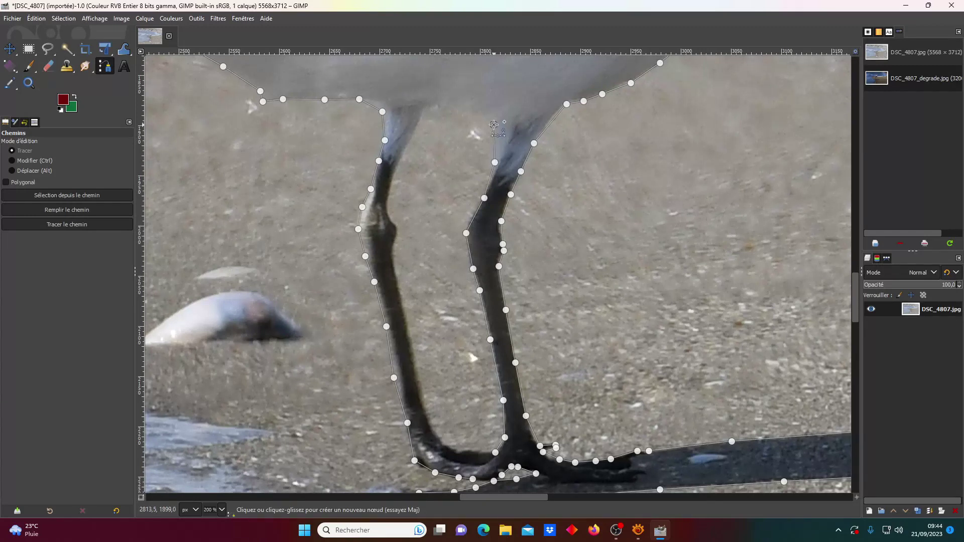
{"action": "left_click", "coordinate": [440, 121]}
Trace the path down the other inner leg to the feet and Ctrl-join it to the starting foot node
{"action": "left_click", "coordinate": [395, 169]}
{"action": "left_click", "coordinate": [388, 209]}
{"action": "left_click", "coordinate": [397, 226]}
{"action": "left_click", "coordinate": [404, 312]}
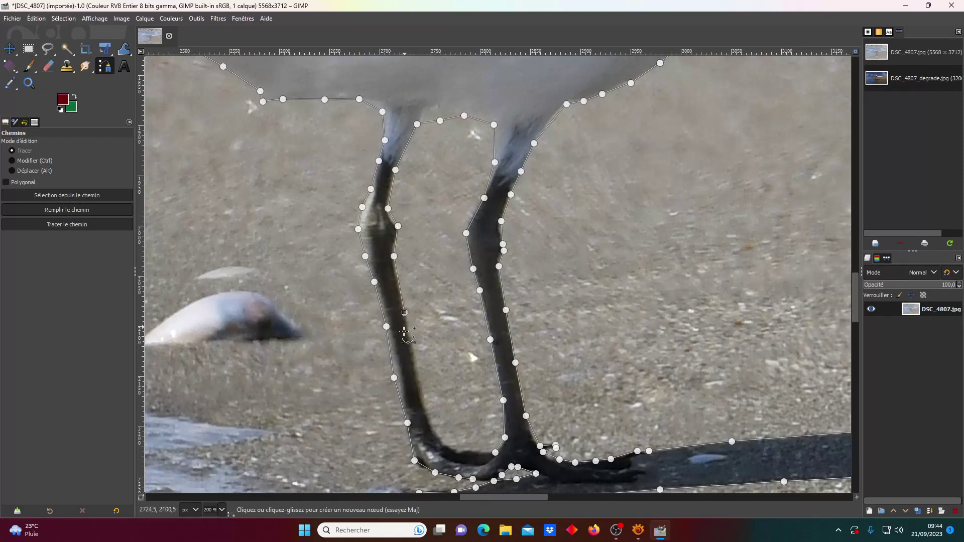
{"action": "left_click", "coordinate": [416, 383]}
{"action": "left_click", "coordinate": [432, 431]}
{"action": "left_click", "coordinate": [455, 452]}
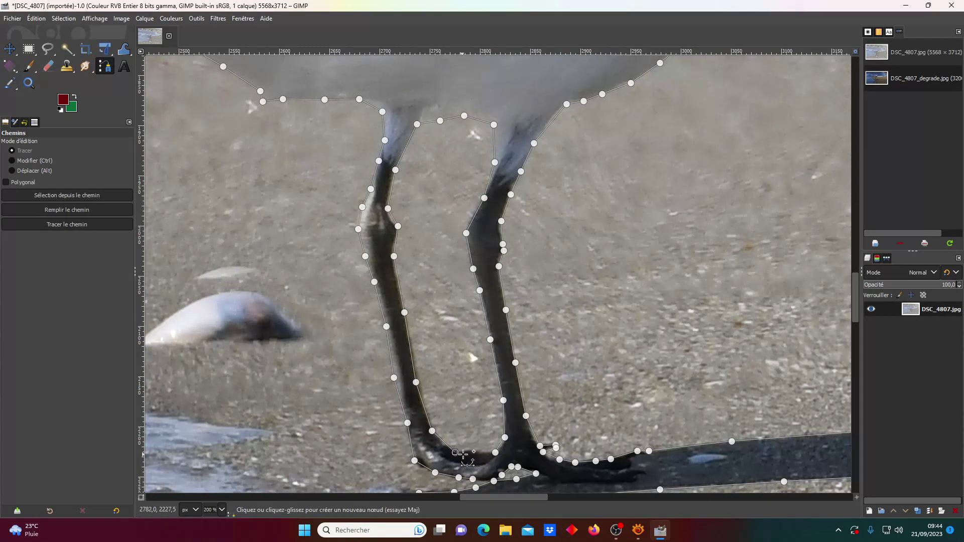
{"action": "left_click", "coordinate": [469, 451]}
{"action": "key", "text": "ctrl"}
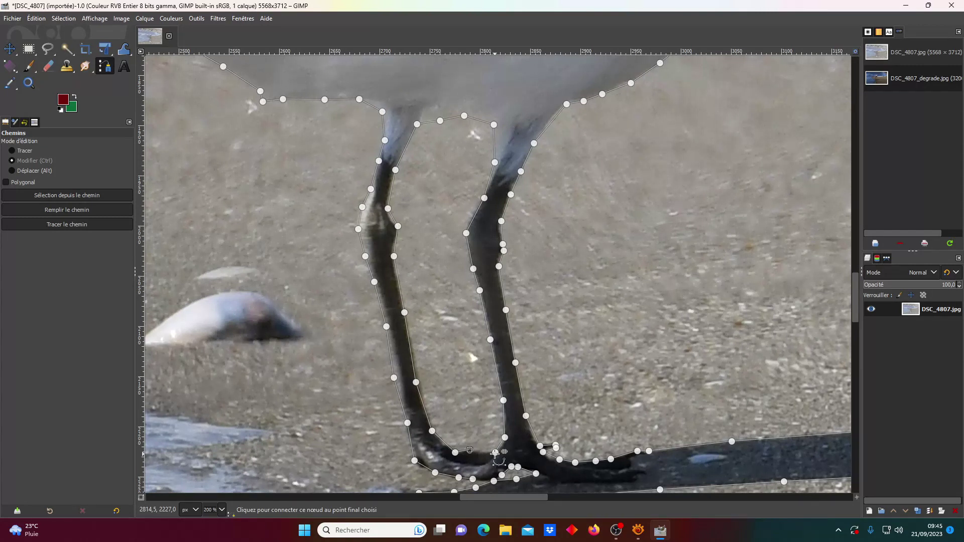
{"action": "left_click", "coordinate": [495, 453], "text": "ctrl"}
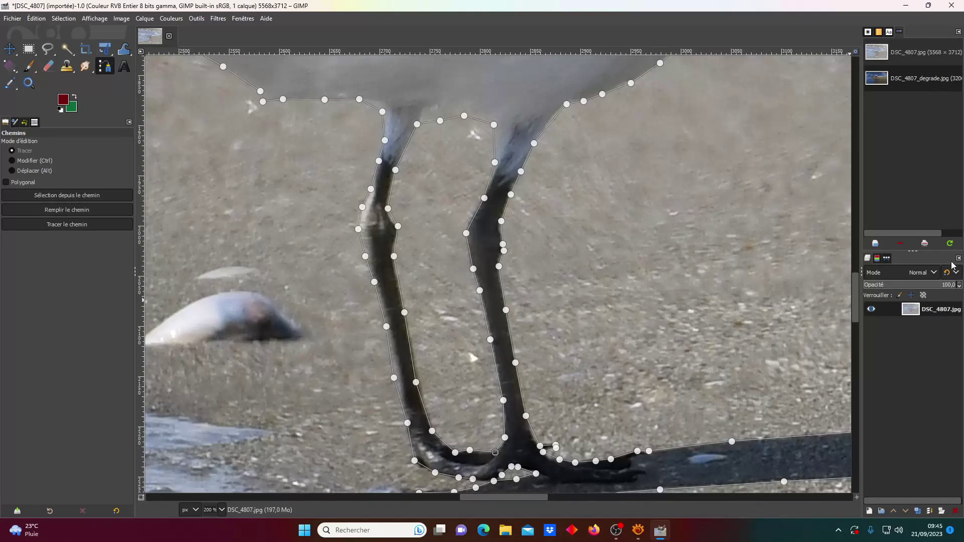
Zoom out to see the whole plover and show the Paths list with its untitled path
{"action": "left_click", "coordinate": [887, 258]}
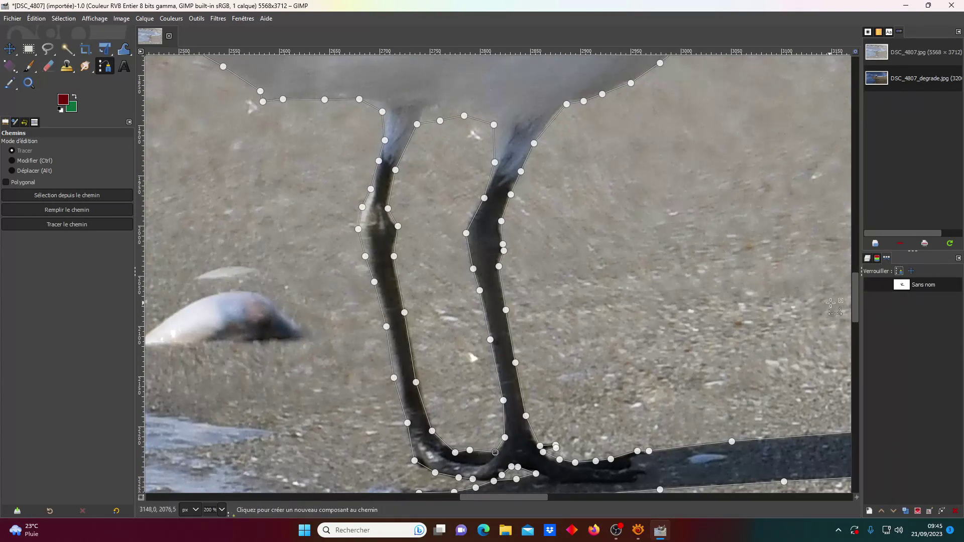
{"action": "scroll", "coordinate": [540, 347], "scroll_direction": "down", "scroll_amount": 2}
{"action": "scroll", "coordinate": [558, 342], "scroll_direction": "down", "scroll_amount": 1}
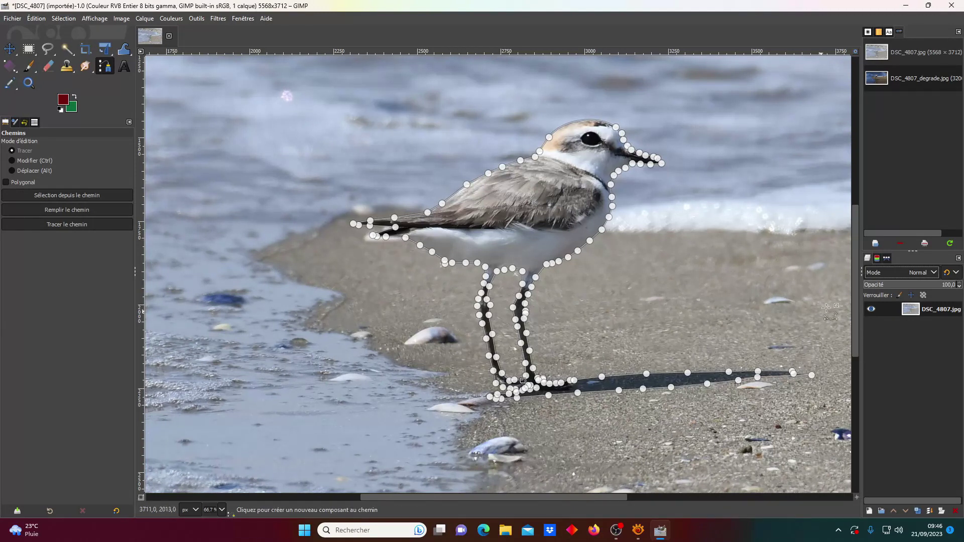
{"action": "left_click", "coordinate": [887, 259]}
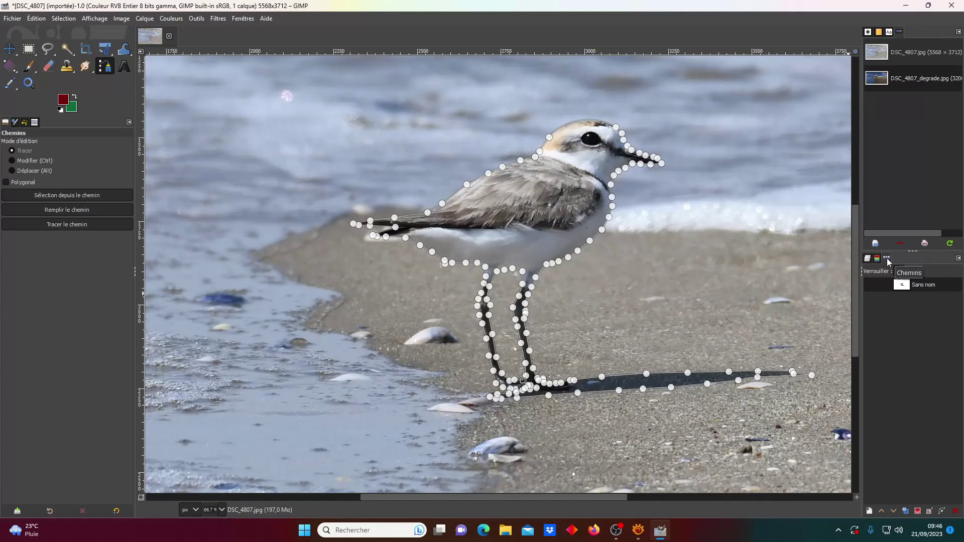
Convert the plover path into a selection and return to the Layers list
{"action": "left_click", "coordinate": [917, 512]}
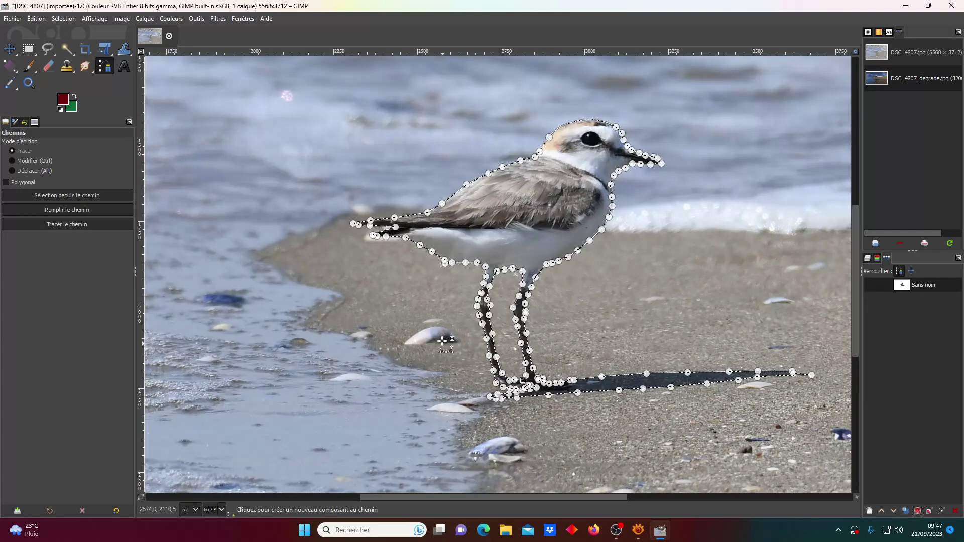
{"action": "left_click", "coordinate": [870, 259]}
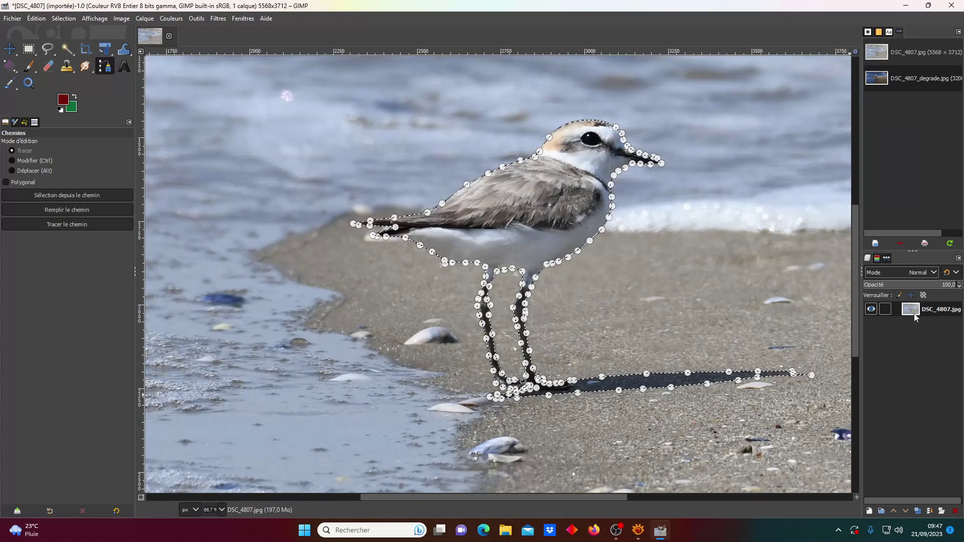
Cut the selected plover and paste it in place as a new layer, Calque copié
{"action": "left_click", "coordinate": [36, 19]}
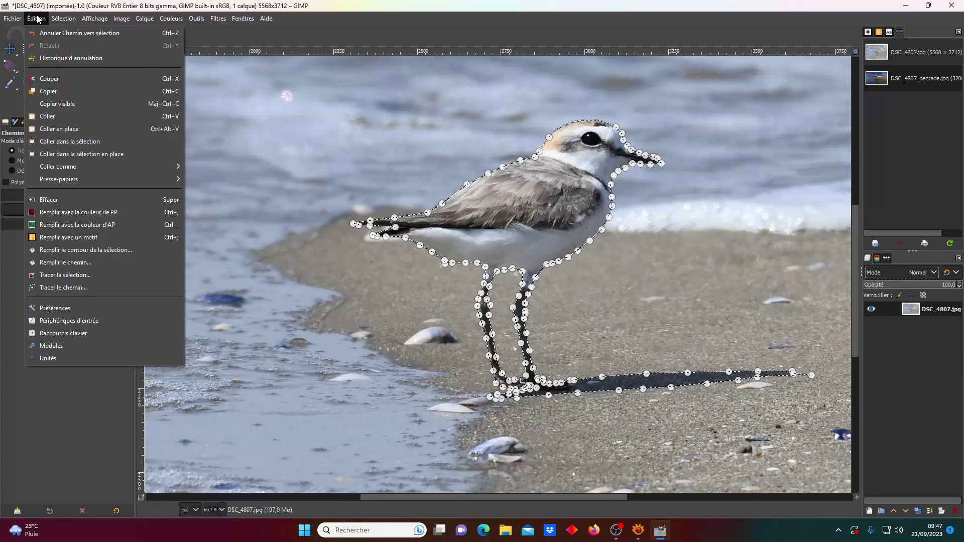
{"action": "left_click", "coordinate": [45, 78]}
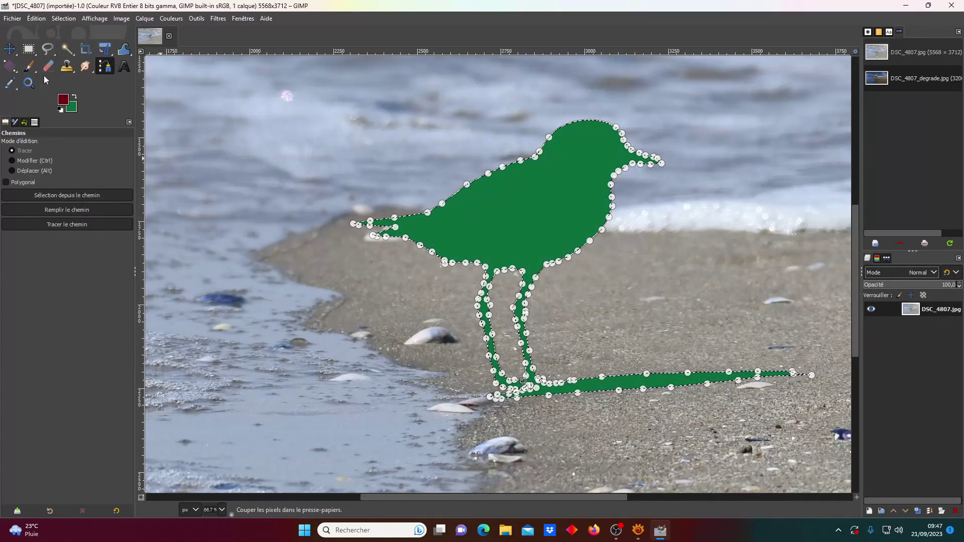
{"action": "left_click", "coordinate": [37, 22]}
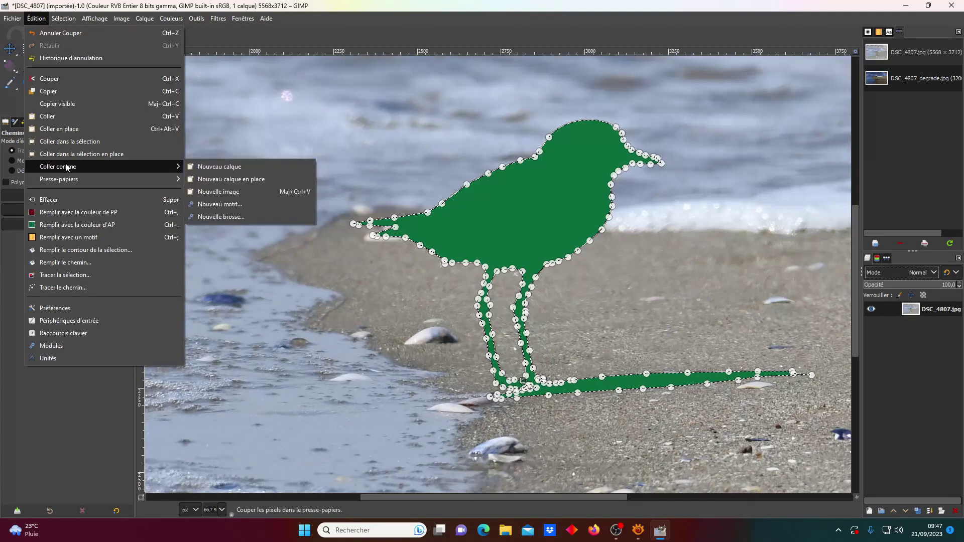
{"action": "mouse_move", "coordinate": [105, 167]}
{"action": "left_click", "coordinate": [217, 179]}
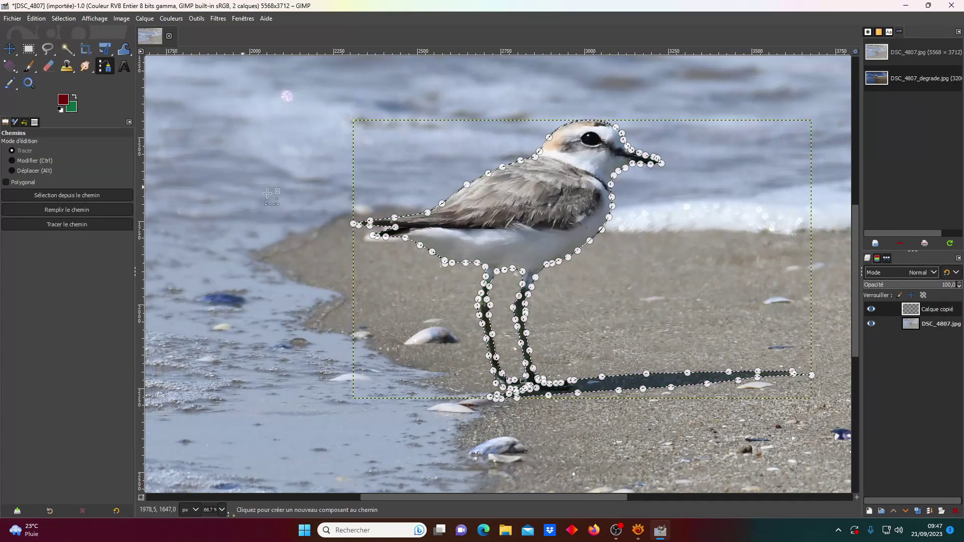
{"action": "left_click", "coordinate": [871, 324]}
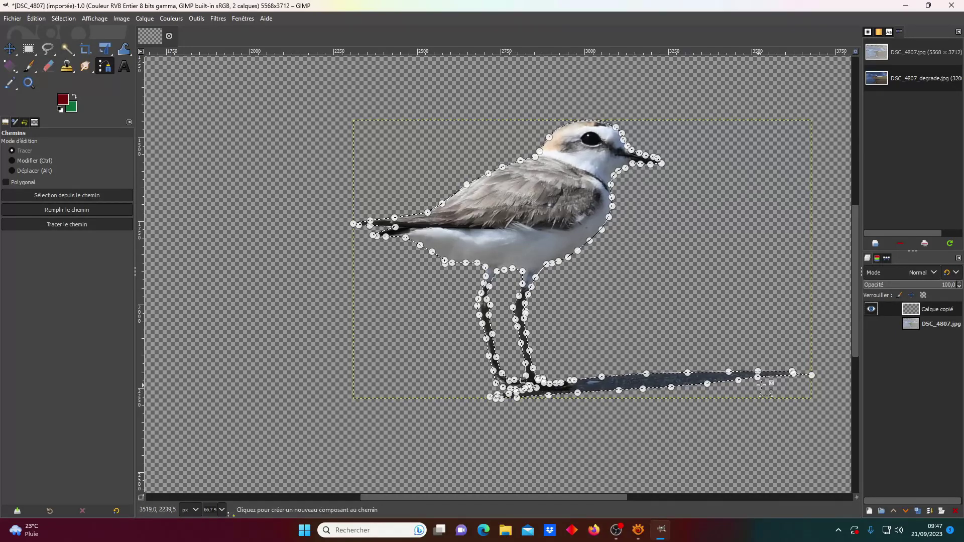
{"action": "left_click", "coordinate": [872, 324]}
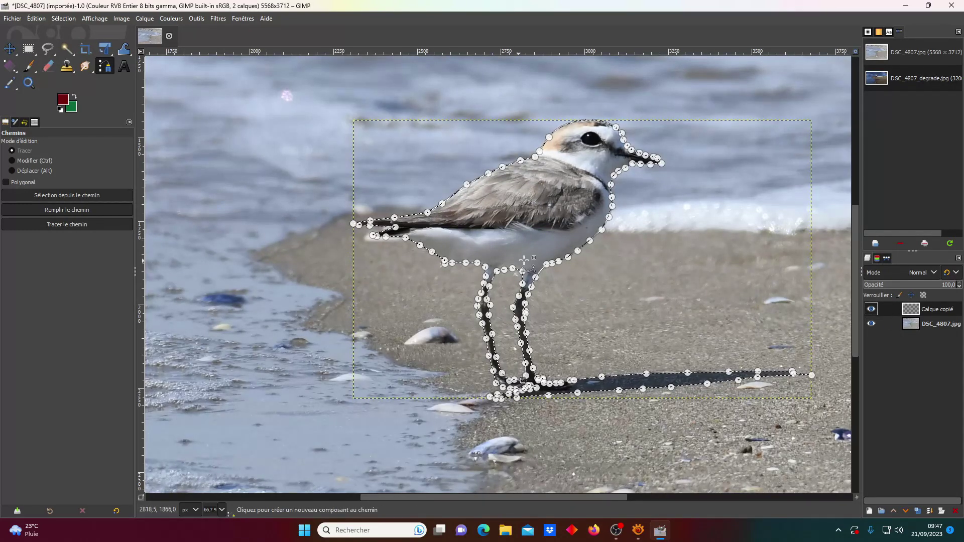
{"action": "left_click", "coordinate": [887, 258]}
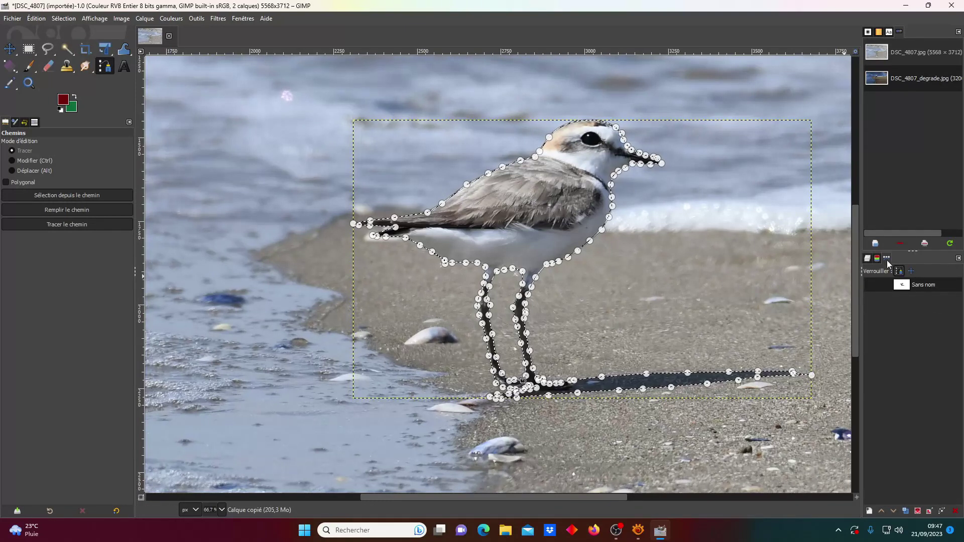
{"action": "left_click", "coordinate": [867, 258]}
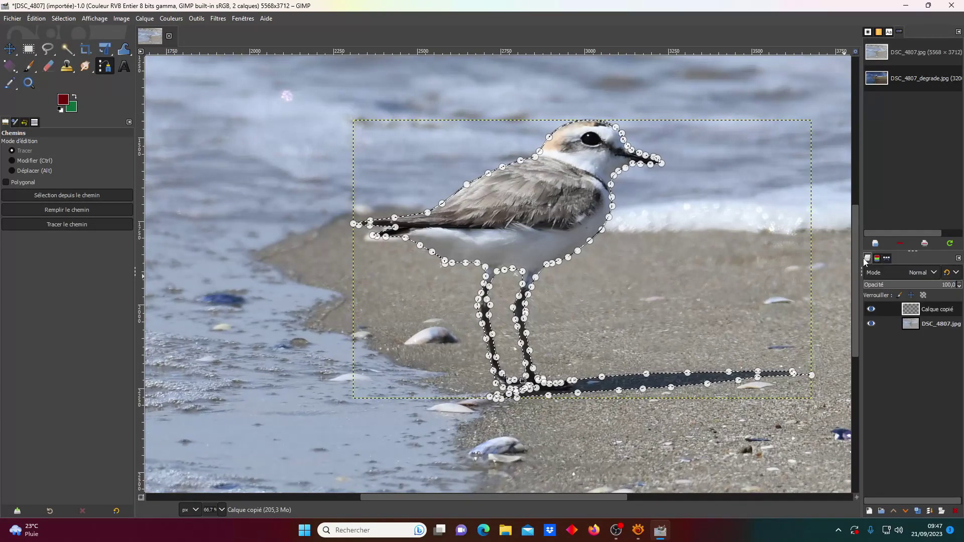
{"action": "left_click", "coordinate": [11, 49]}
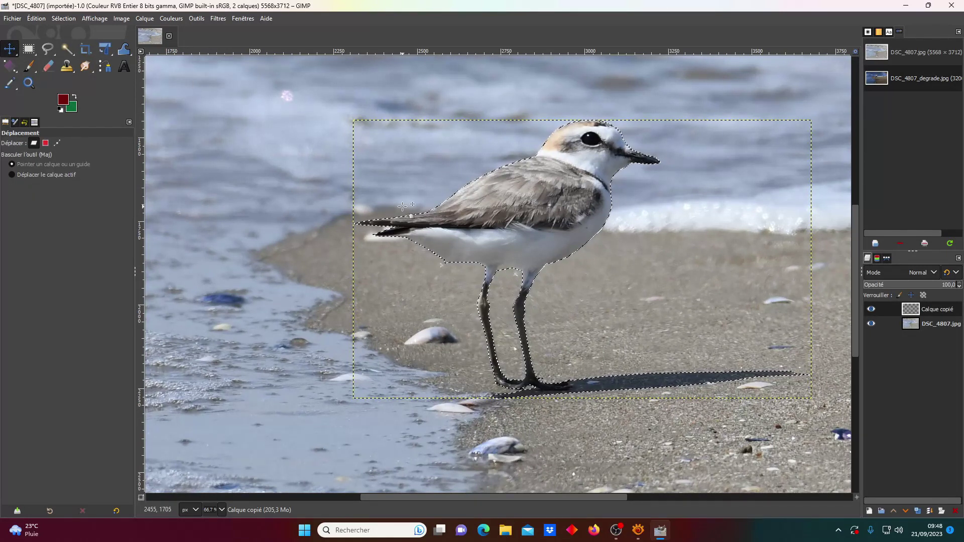
Clear the selection, then toggle Calque copié and DSC_4807.jpg visibility to compare, leaving both shown
{"action": "right_click", "coordinate": [526, 223]}
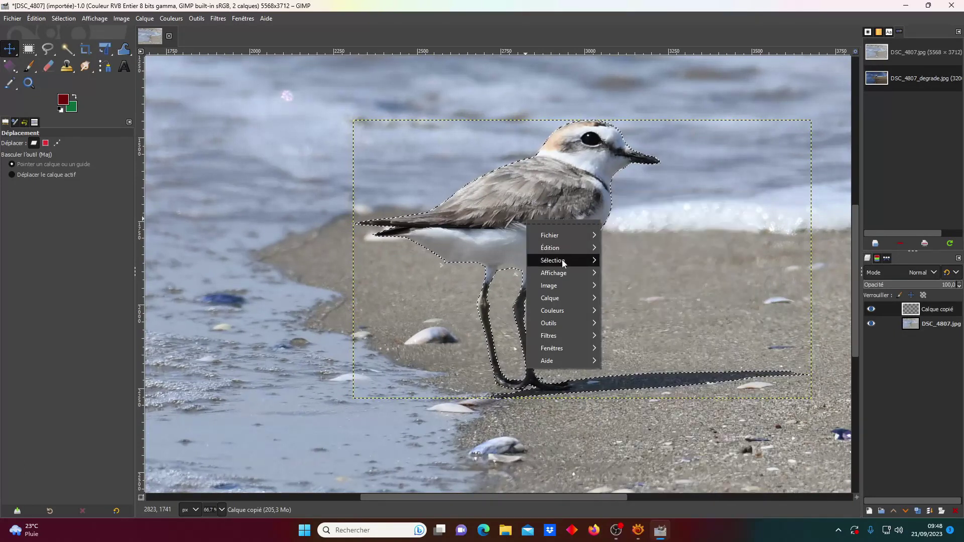
{"action": "mouse_move", "coordinate": [562, 260]}
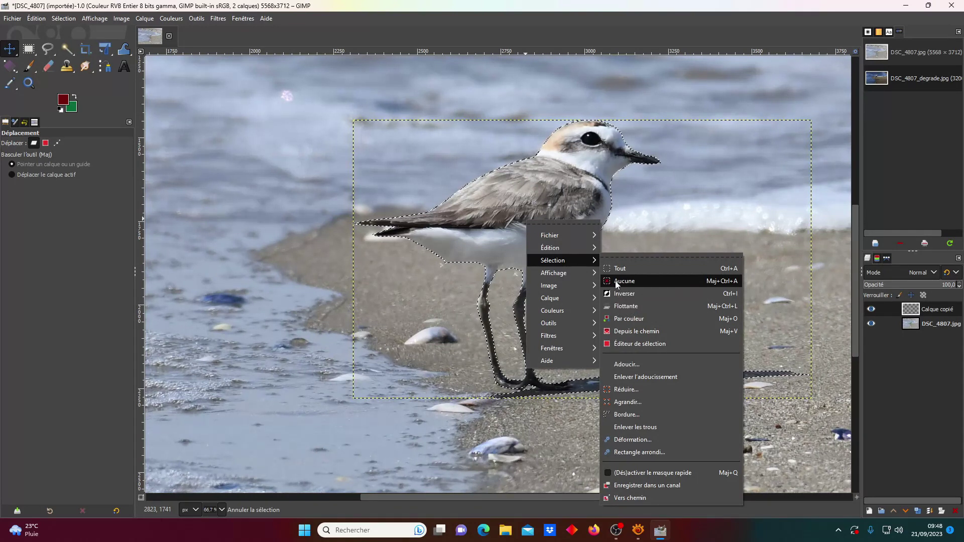
{"action": "left_click", "coordinate": [614, 281]}
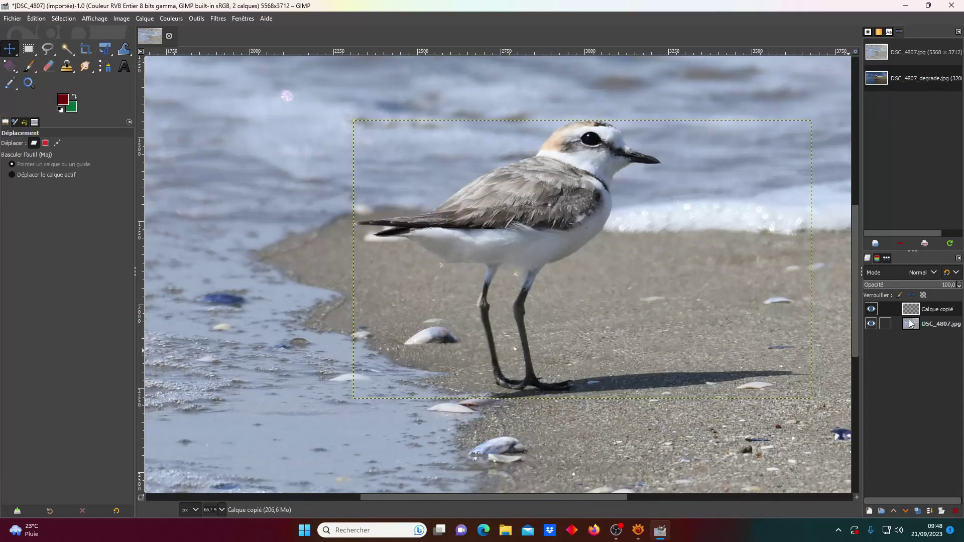
{"action": "left_click", "coordinate": [872, 310]}
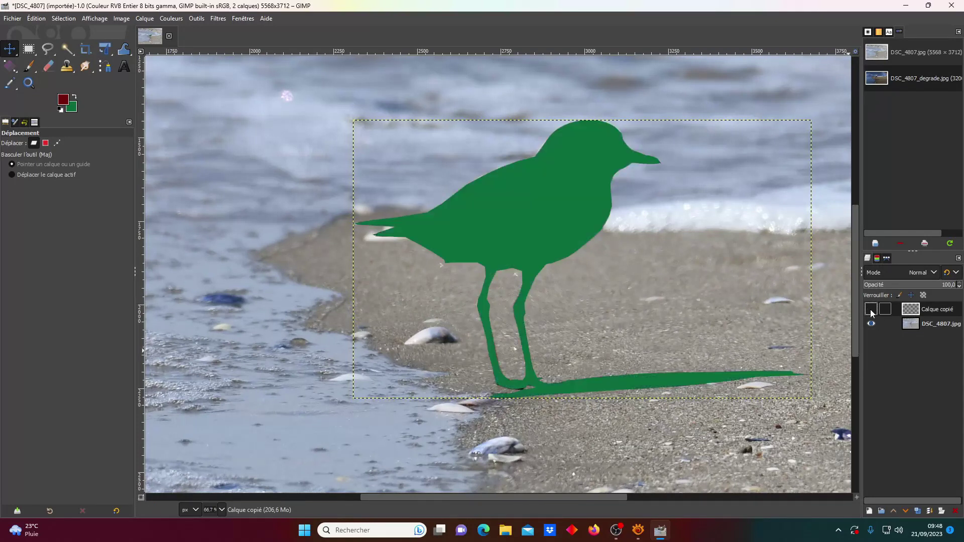
{"action": "left_click", "coordinate": [910, 326]}
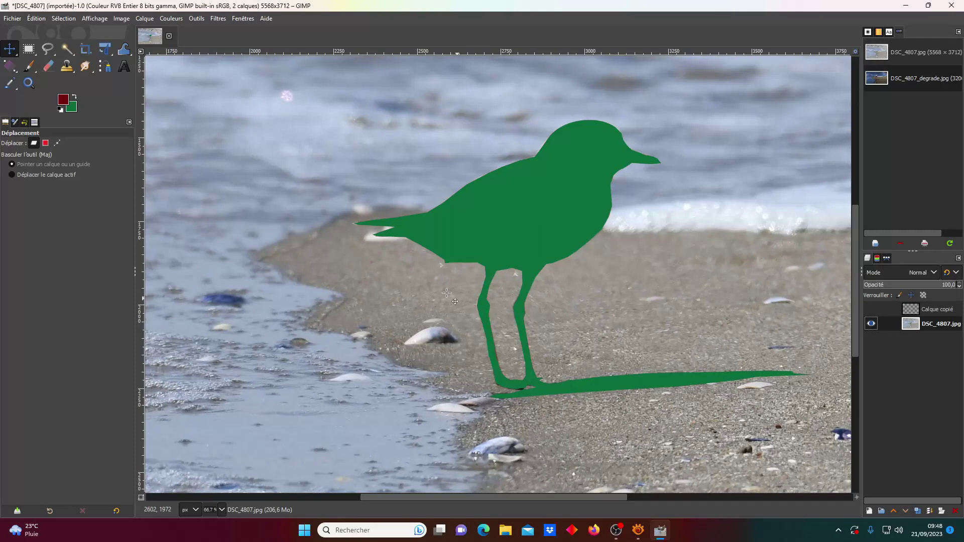
{"action": "left_click", "coordinate": [872, 309]}
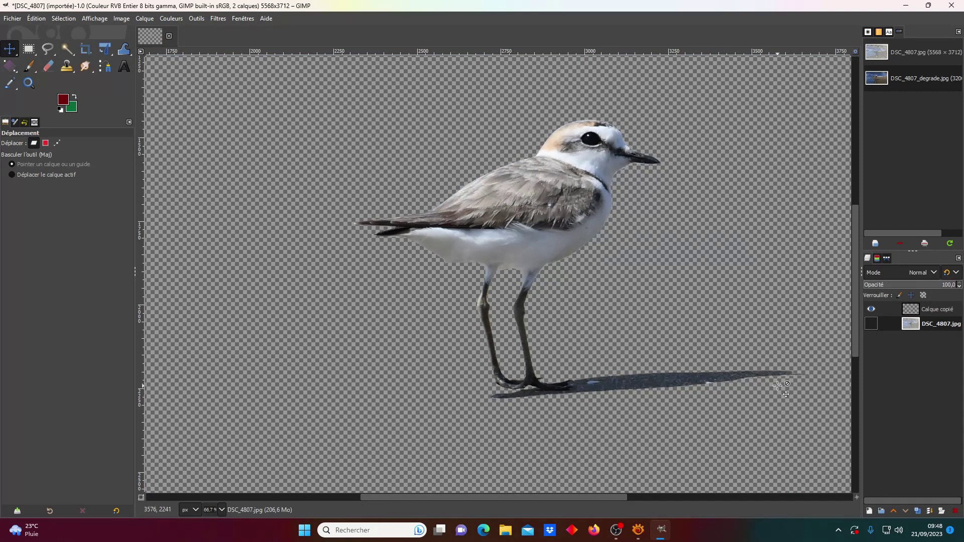
{"action": "left_click", "coordinate": [872, 309]}
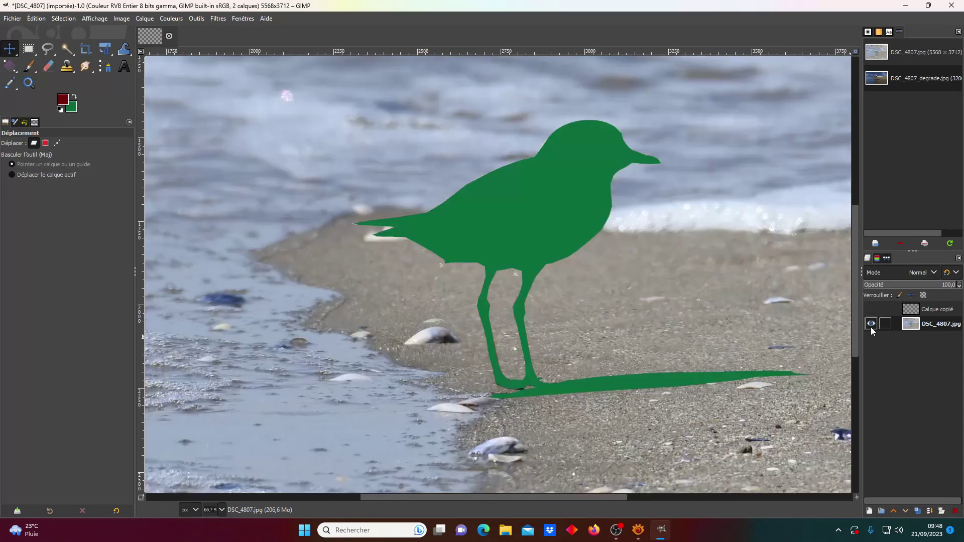
{"action": "left_click", "coordinate": [872, 309]}
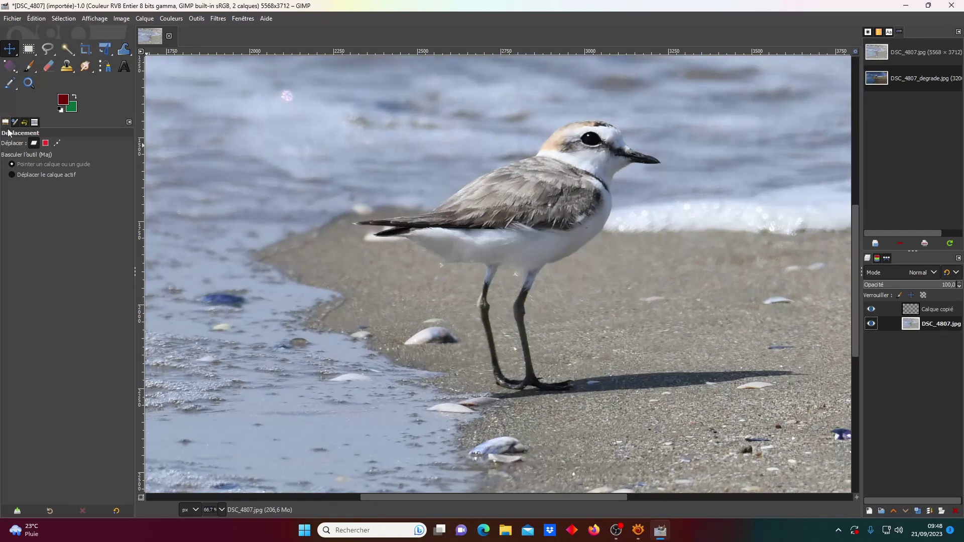
Save the two-layer plover composition as DSC_4807.xcf in the you_tube folder
{"action": "left_click", "coordinate": [13, 18]}
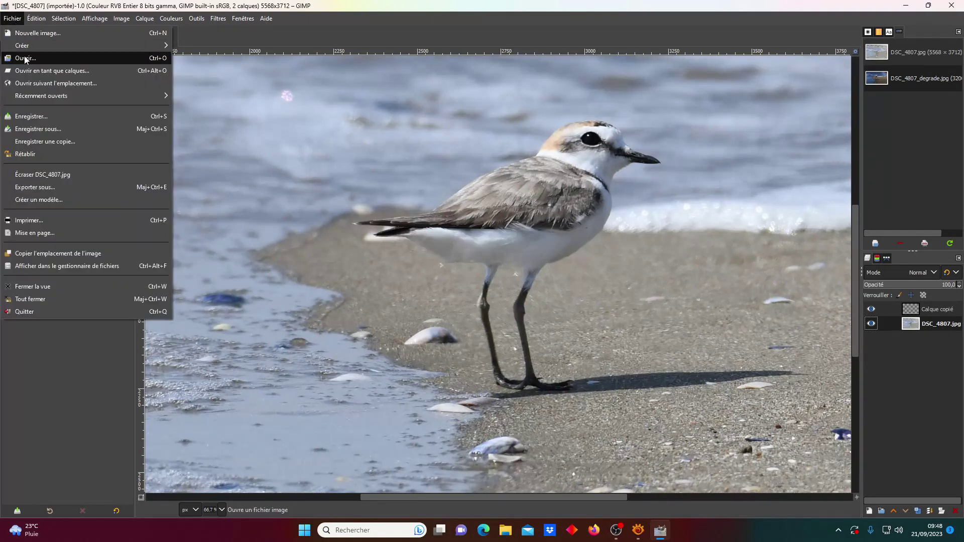
{"action": "left_click", "coordinate": [45, 129]}
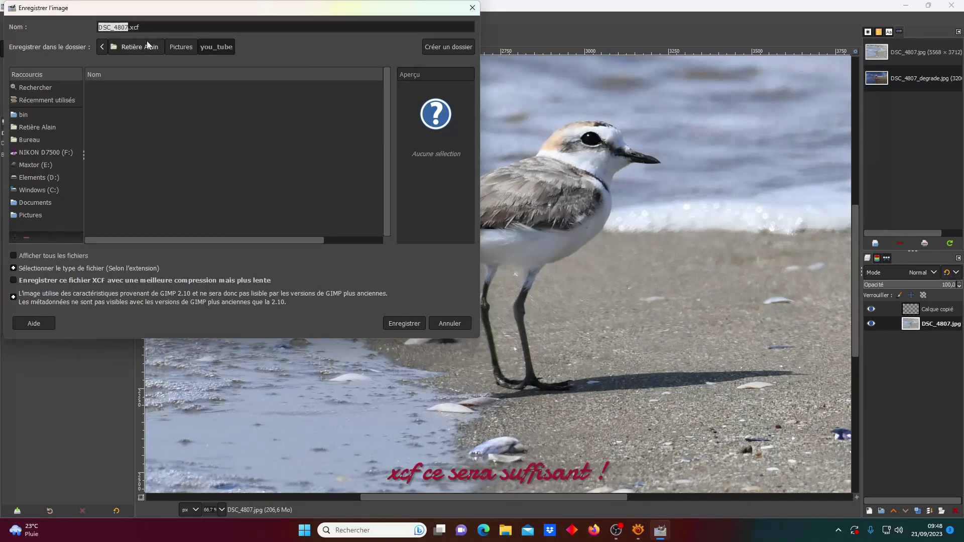
{"action": "left_click", "coordinate": [405, 324]}
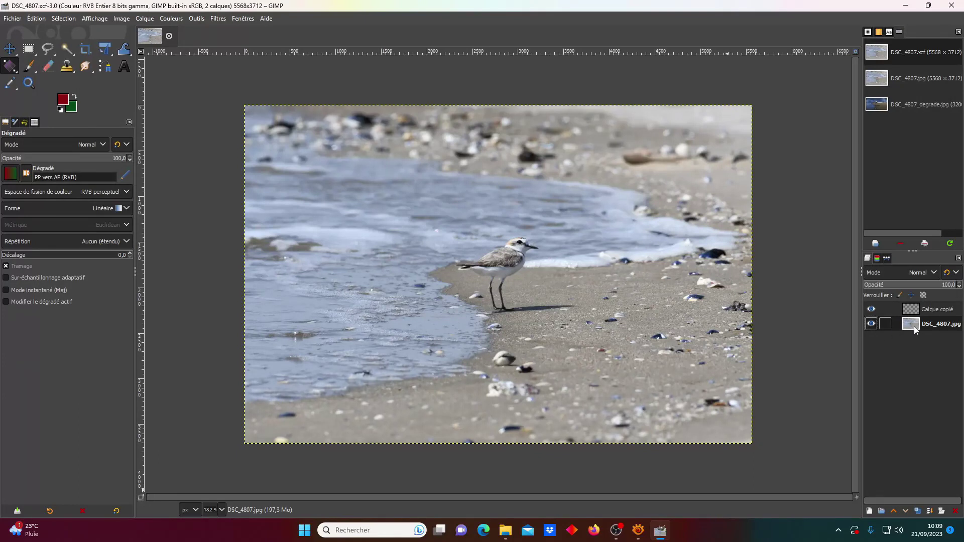
Duplicate the DSC_4807.jpg beach layer and hide the Calque copié bird layer
{"action": "left_click", "coordinate": [872, 310]}
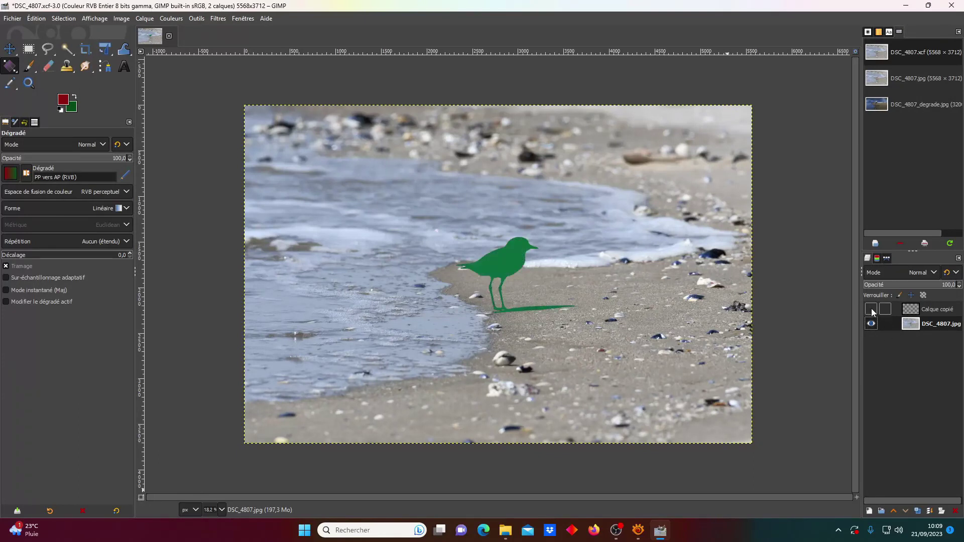
{"action": "left_click", "coordinate": [871, 323]}
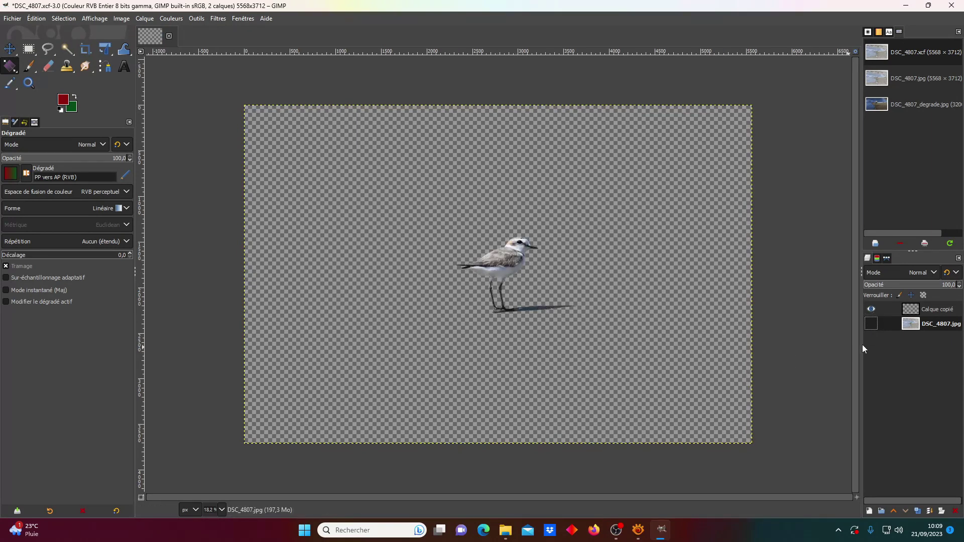
{"action": "left_click", "coordinate": [872, 324]}
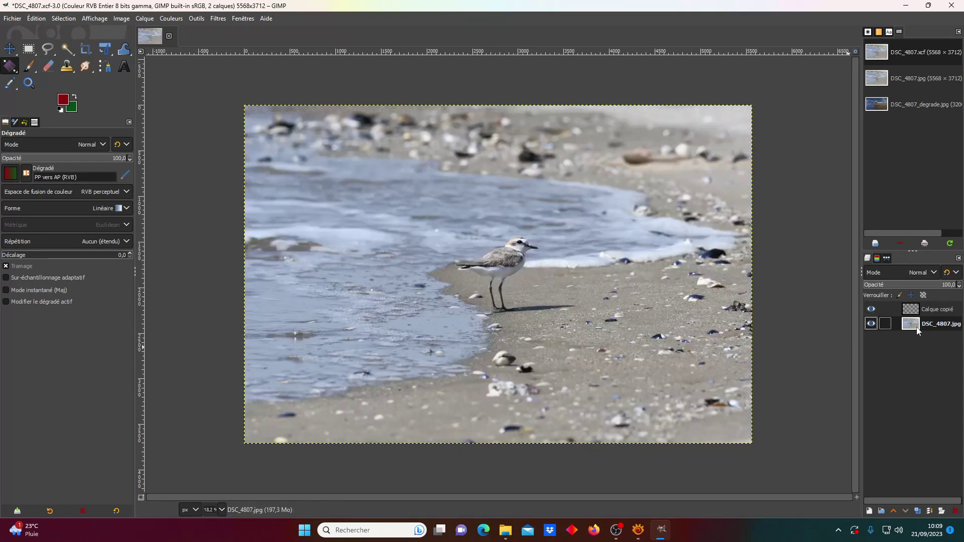
{"action": "left_click", "coordinate": [917, 511]}
{"action": "left_click", "coordinate": [872, 310]}
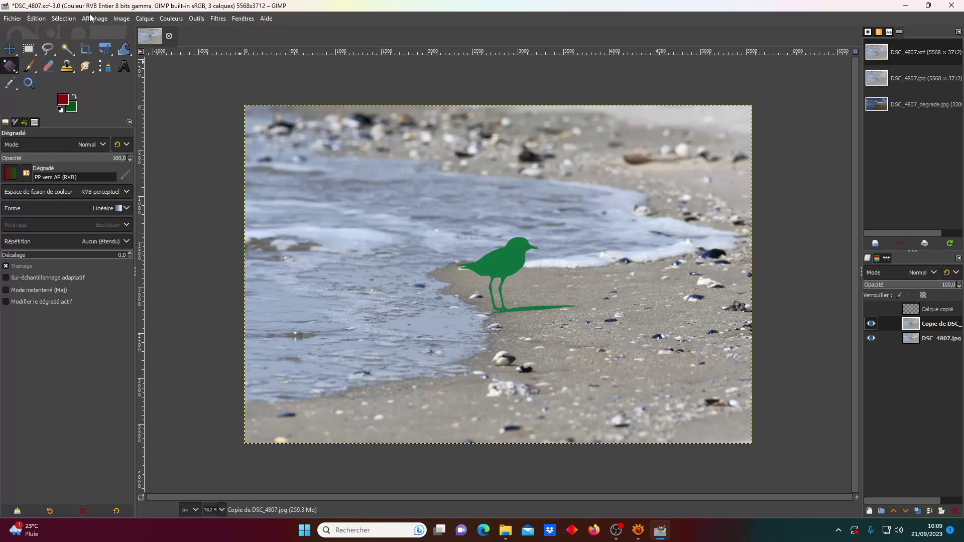
{"action": "left_click", "coordinate": [171, 19]}
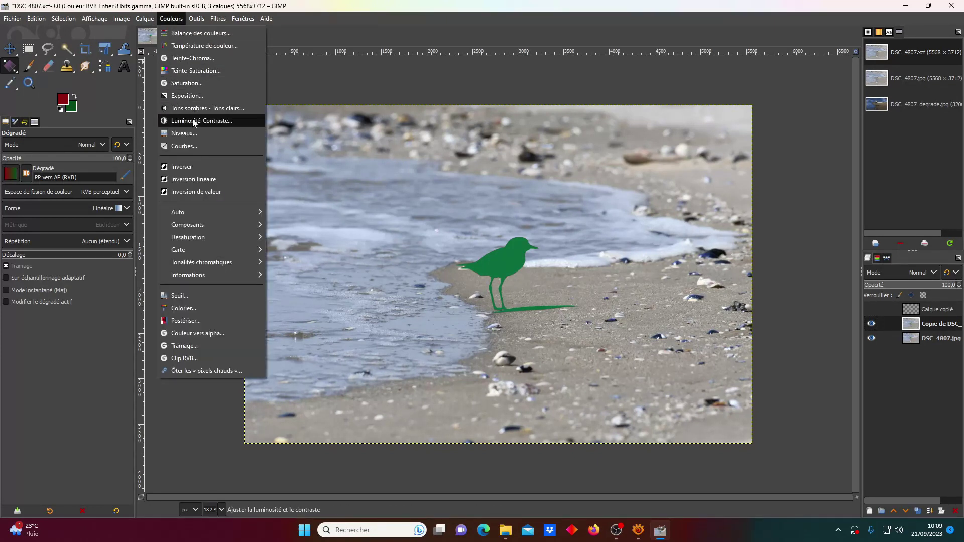
Lower the brightness of the beach photo copy with Brightness-Contrast
{"action": "left_click", "coordinate": [226, 123]}
{"action": "left_click_drag", "start_coordinate": [201, 121], "coordinate": [160, 126]}
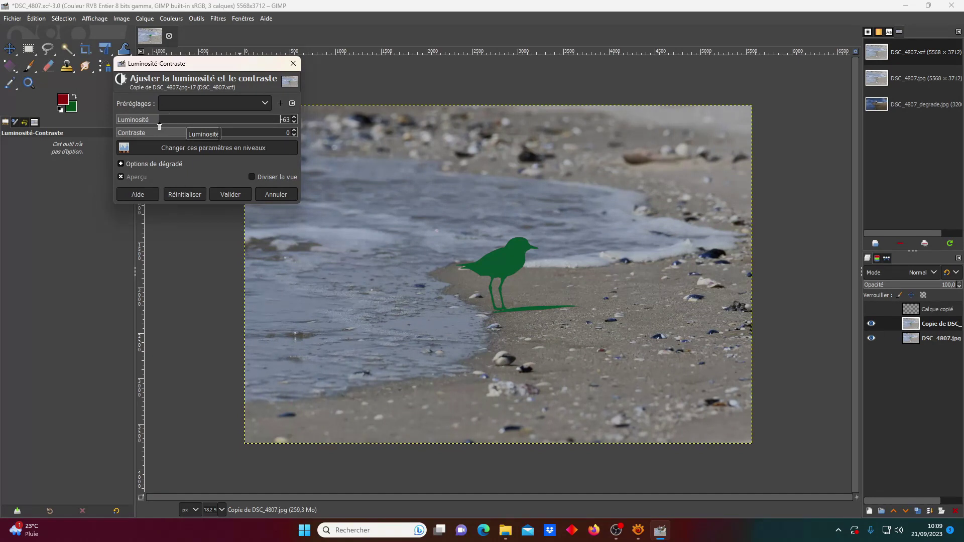
{"action": "left_click", "coordinate": [235, 194]}
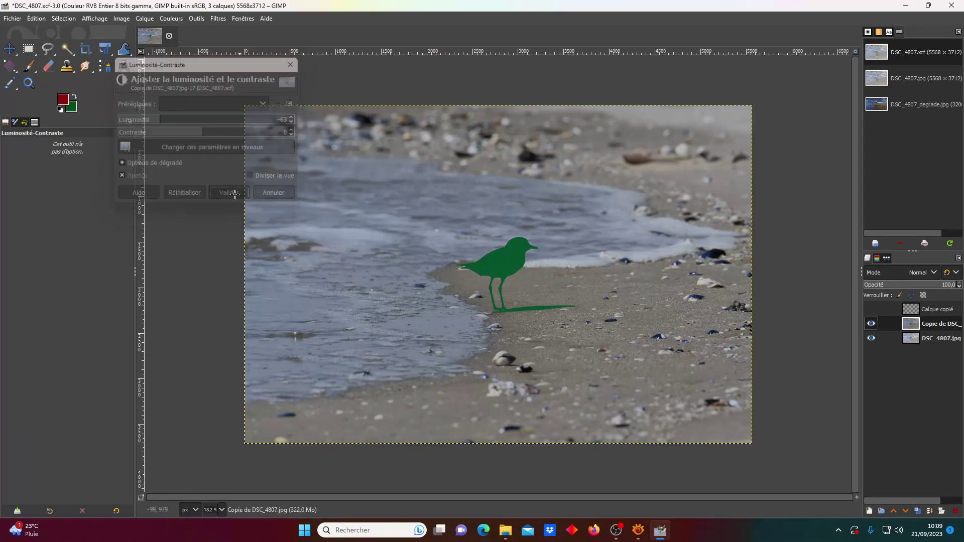
Apply a Gaussian blur of size 49,15 to the whole photo copy
{"action": "left_click", "coordinate": [214, 19]}
{"action": "mouse_move", "coordinate": [286, 91]}
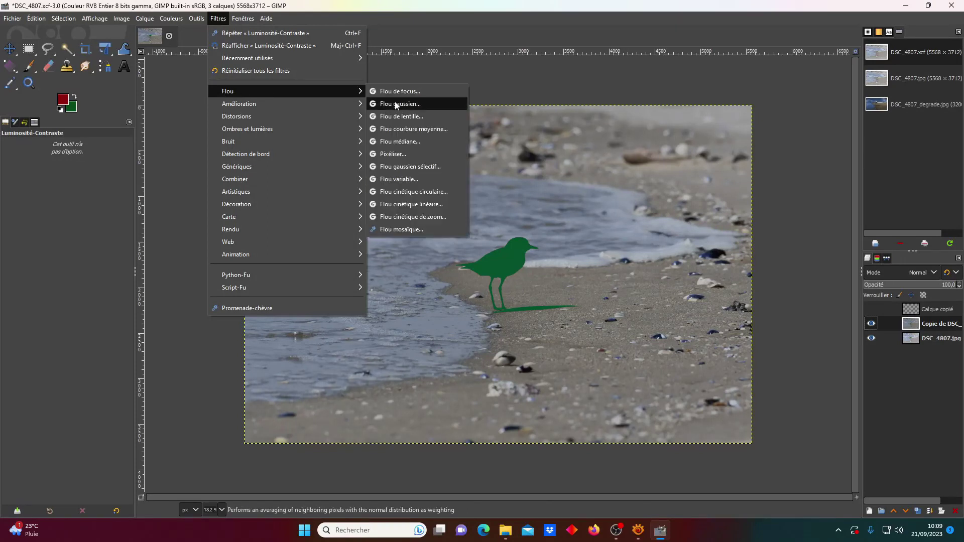
{"action": "left_click", "coordinate": [400, 104]}
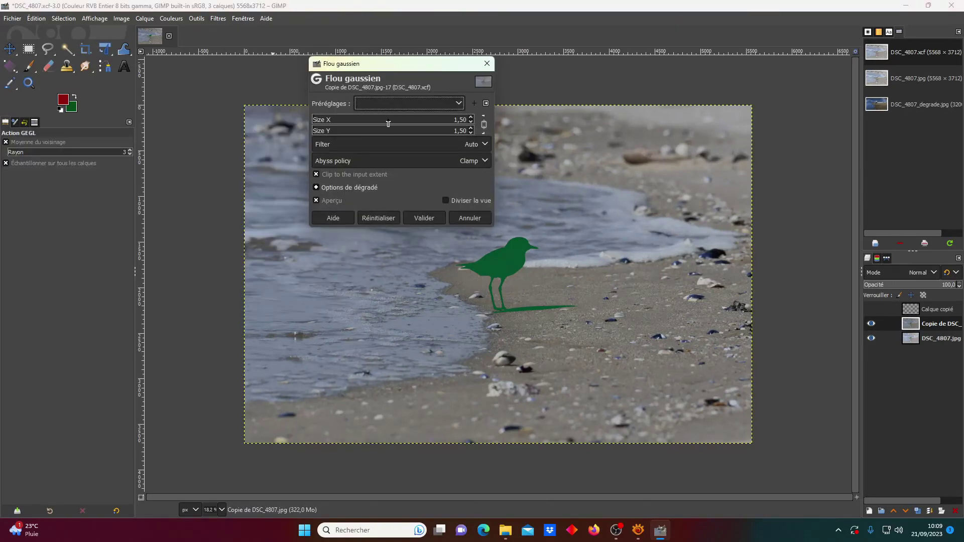
{"action": "left_click", "coordinate": [388, 124]}
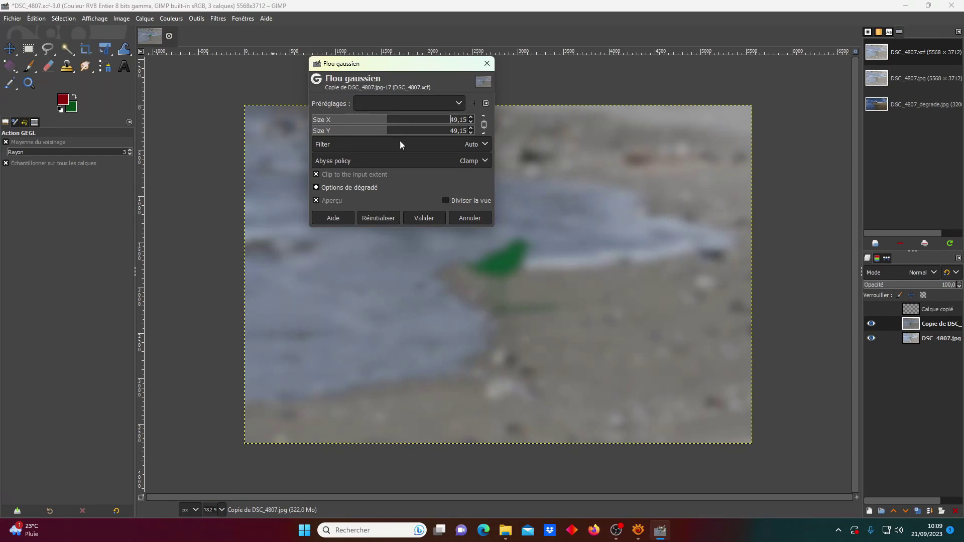
{"action": "left_click", "coordinate": [445, 201]}
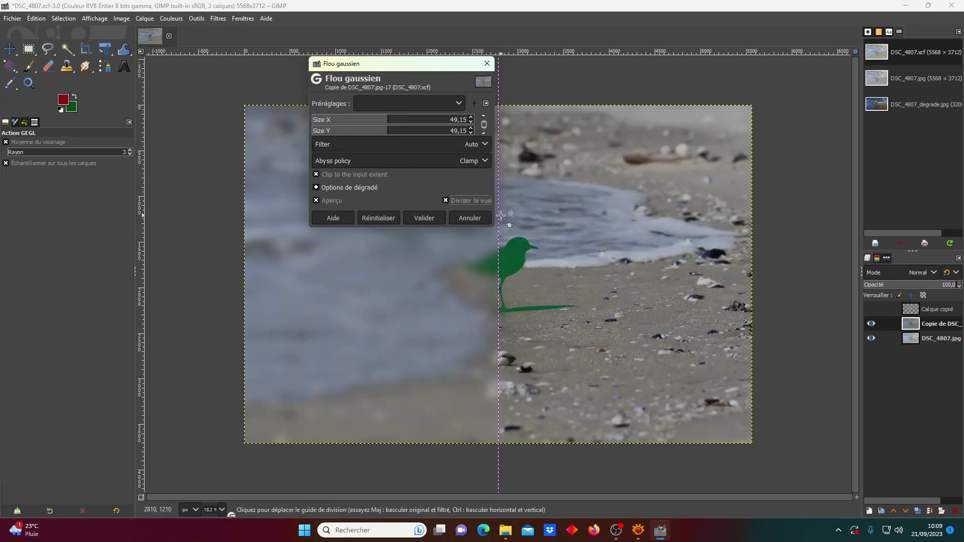
{"action": "left_click_drag", "start_coordinate": [501, 215], "coordinate": [593, 252]}
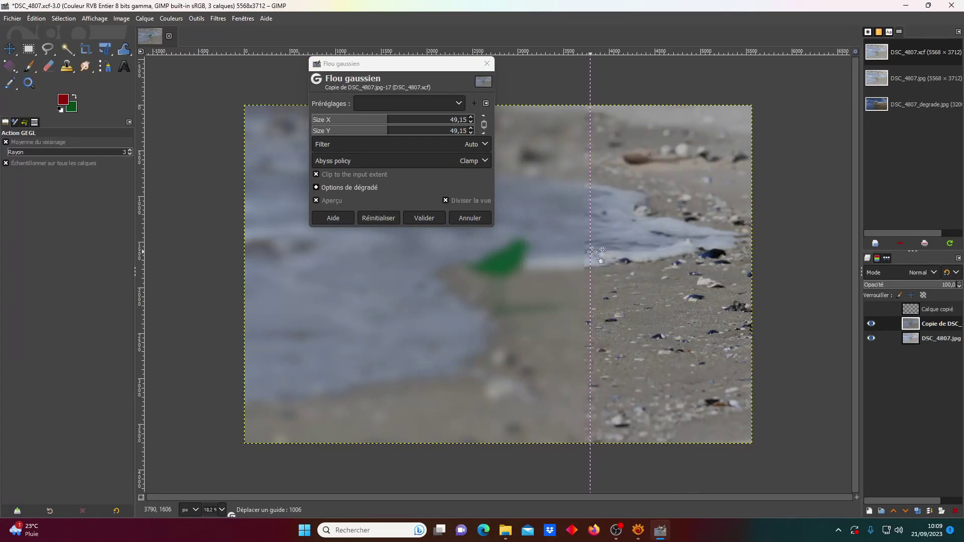
{"action": "left_click", "coordinate": [445, 201]}
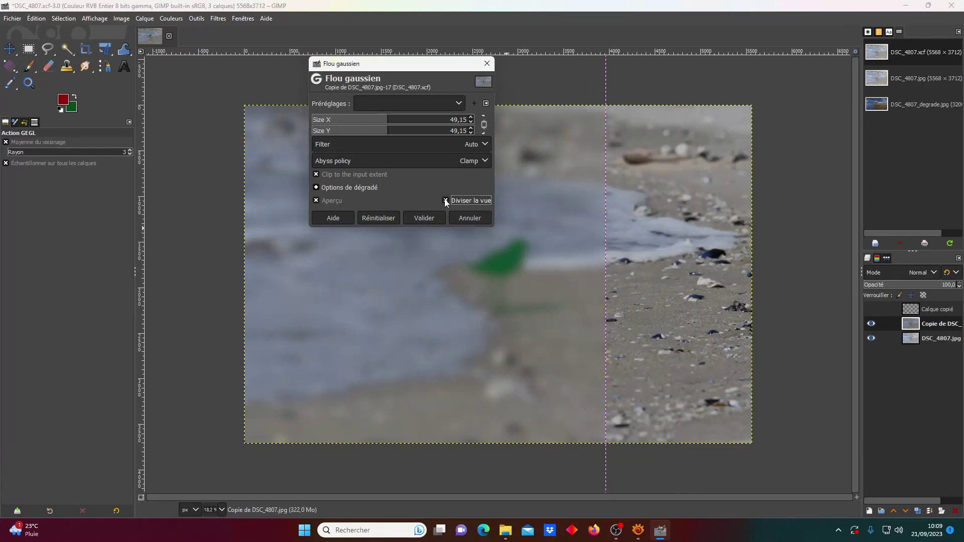
{"action": "left_click", "coordinate": [425, 218]}
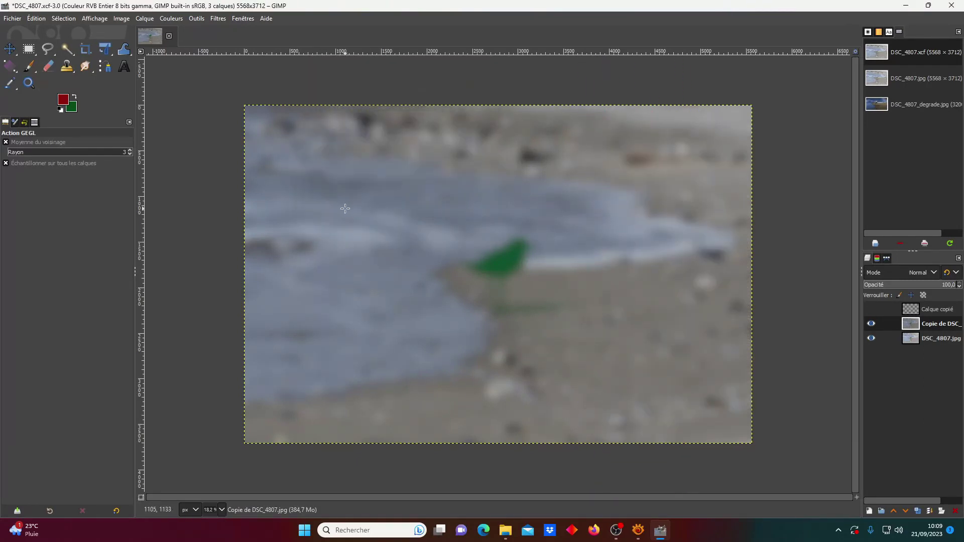
Compare bird, blurred copy and original layers, leaving only Copie de DSC_4807.jpg visible
{"action": "left_click", "coordinate": [872, 308]}
{"action": "left_click", "coordinate": [871, 324]}
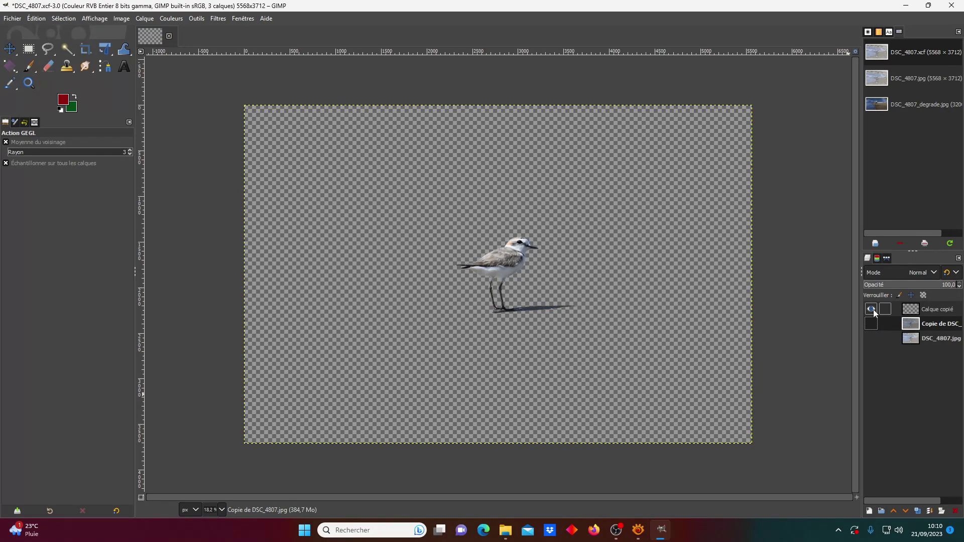
{"action": "left_click", "coordinate": [873, 310]}
{"action": "left_click", "coordinate": [872, 324]}
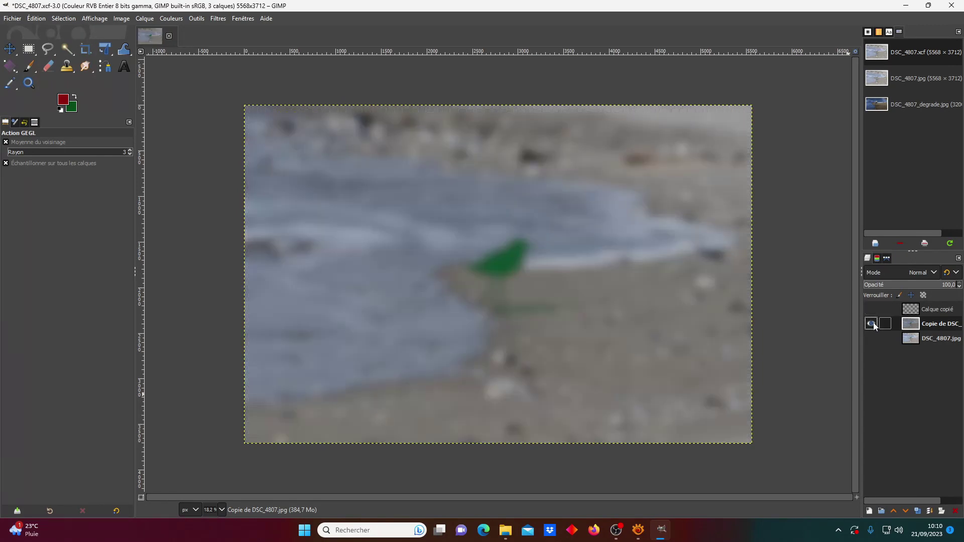
{"action": "left_click", "coordinate": [871, 338]}
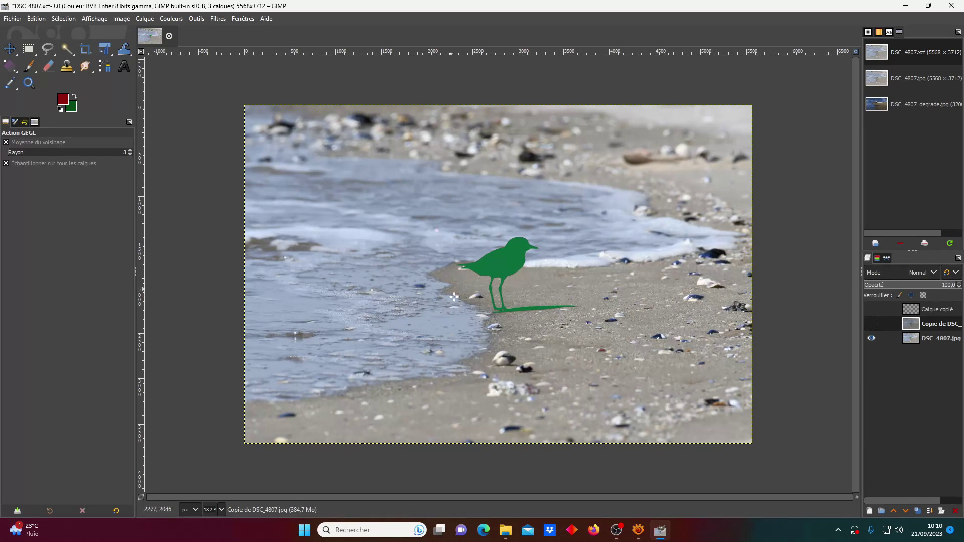
{"action": "left_click", "coordinate": [872, 324]}
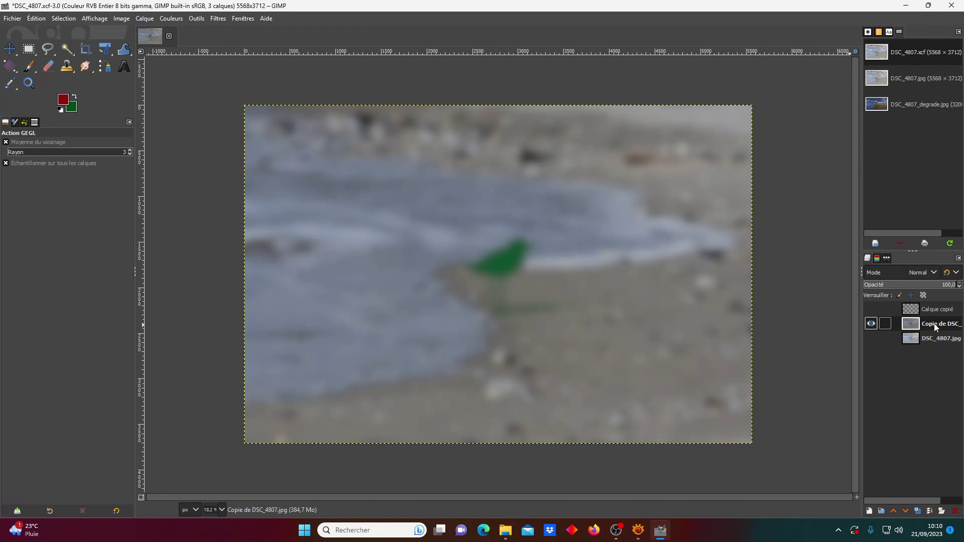
Add a White (full opacity) layer mask to the Copie de DSC_4807.jpg layer
{"action": "right_click", "coordinate": [935, 327]}
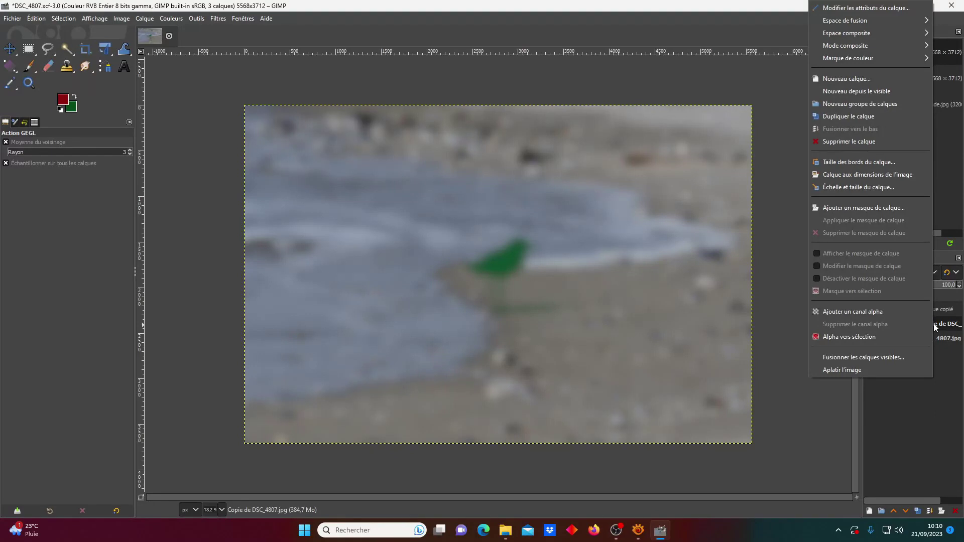
{"action": "left_click", "coordinate": [845, 208]}
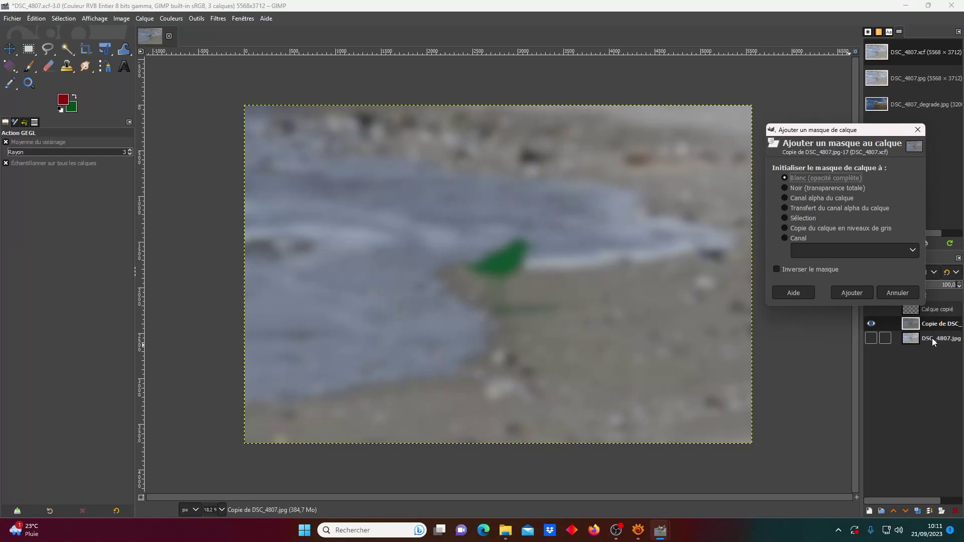
{"action": "left_click", "coordinate": [852, 293]}
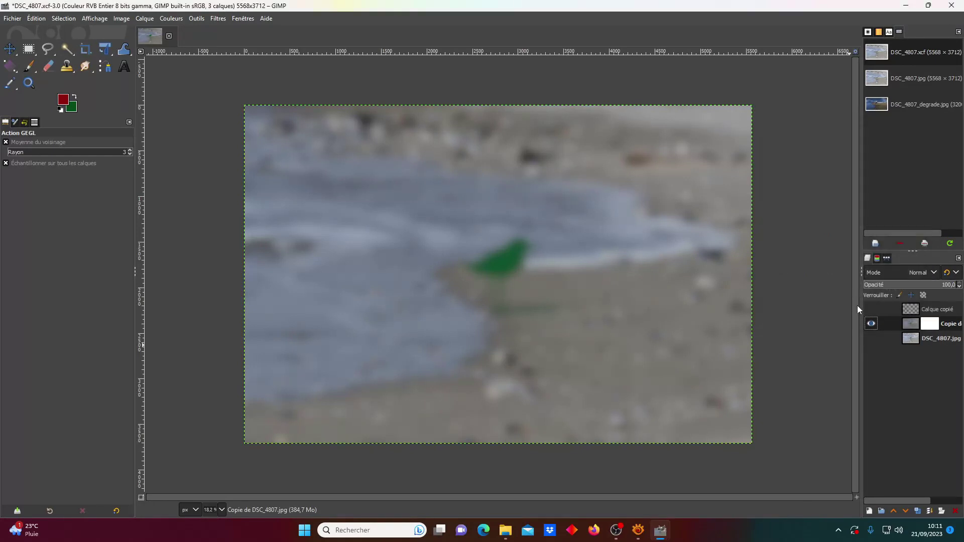
Show the blurred copy's mask, choose the Gradient tool, and set colours to black and white
{"action": "right_click", "coordinate": [934, 326]}
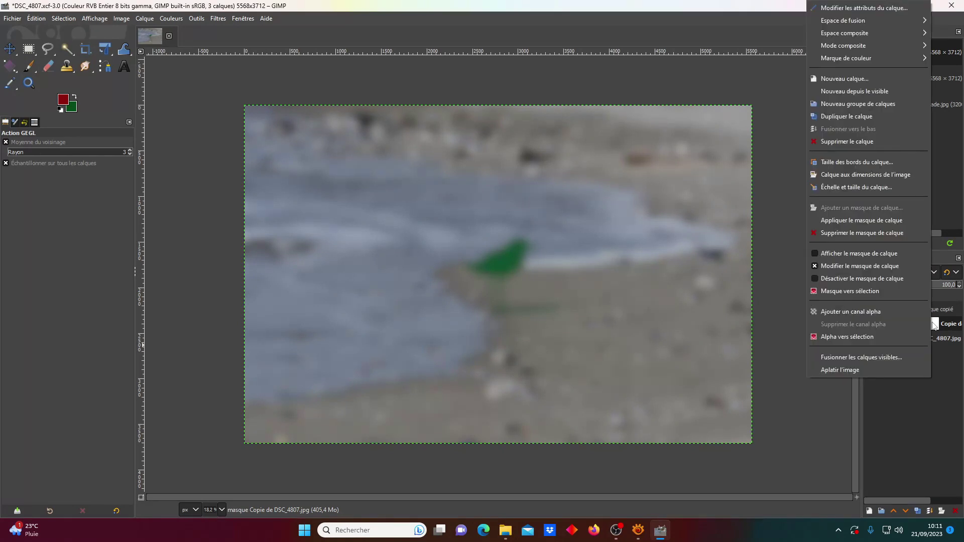
{"action": "left_click", "coordinate": [814, 256]}
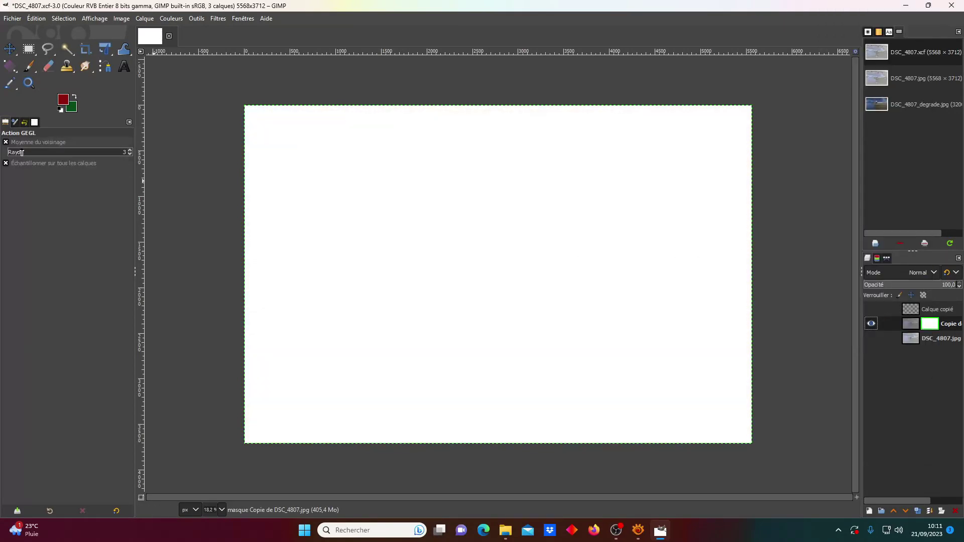
{"action": "left_click", "coordinate": [12, 69]}
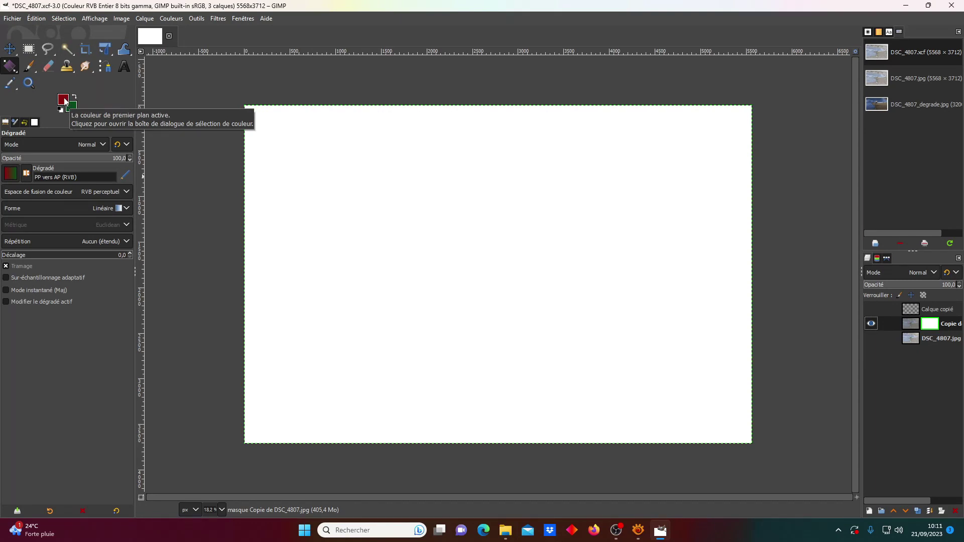
{"action": "left_click", "coordinate": [64, 100]}
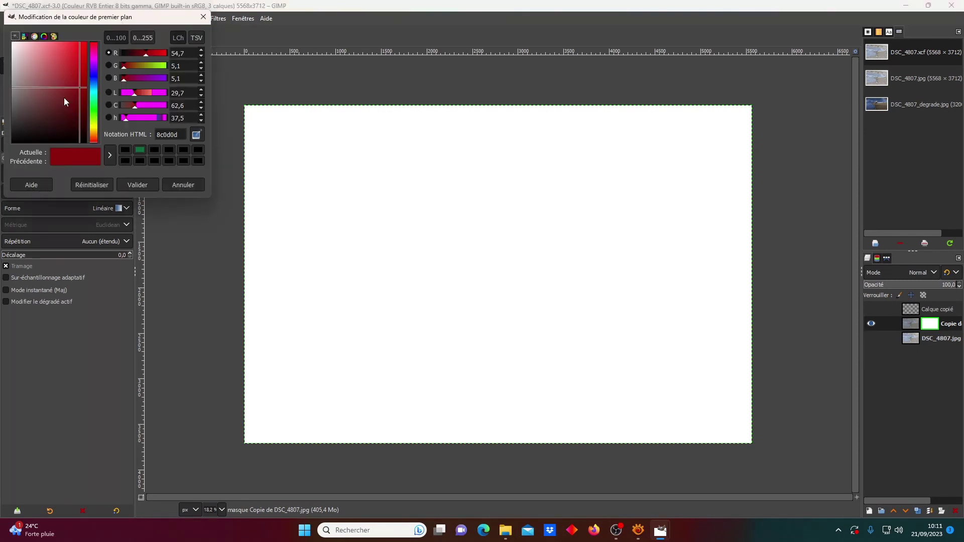
{"action": "left_click_drag", "start_coordinate": [22, 97], "coordinate": [31, 95]}
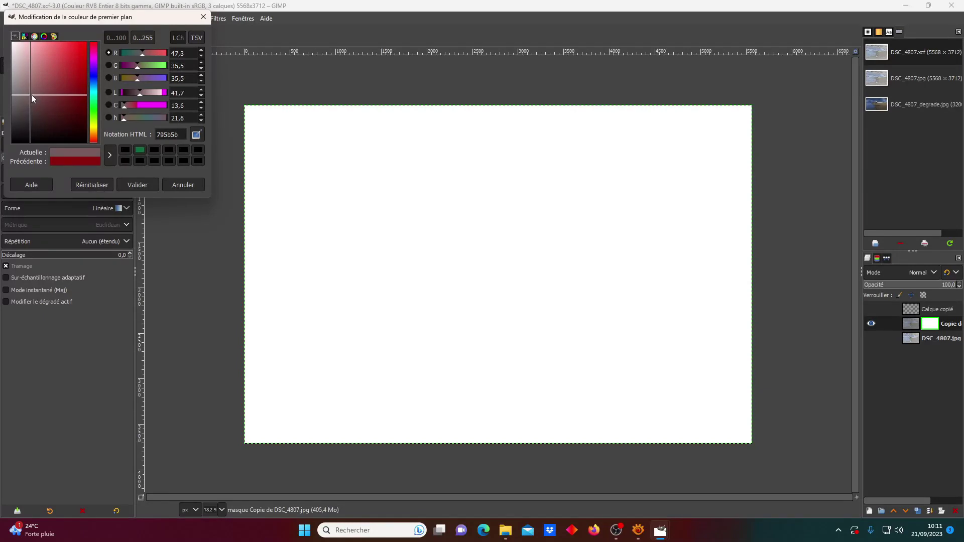
{"action": "left_click", "coordinate": [178, 185]}
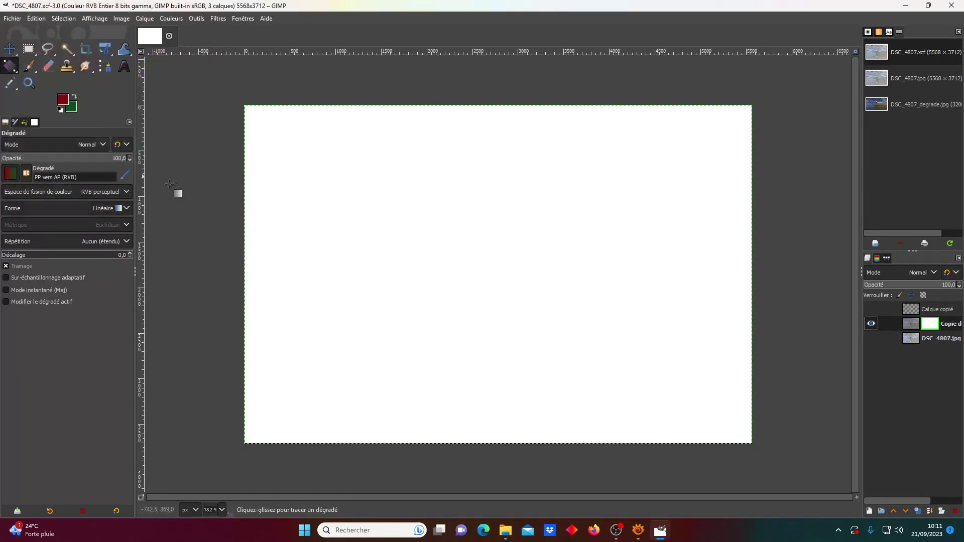
{"action": "left_click", "coordinate": [60, 110]}
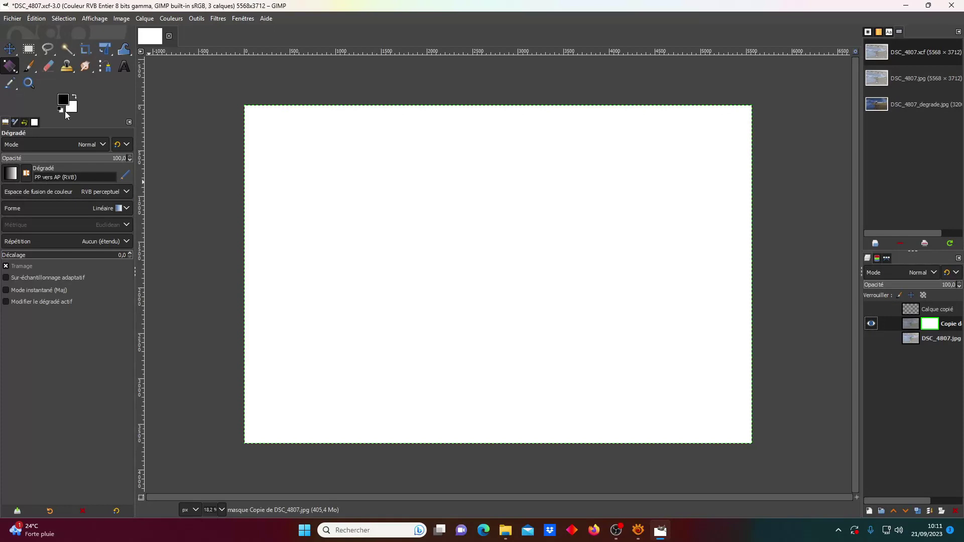
{"action": "left_click", "coordinate": [74, 97]}
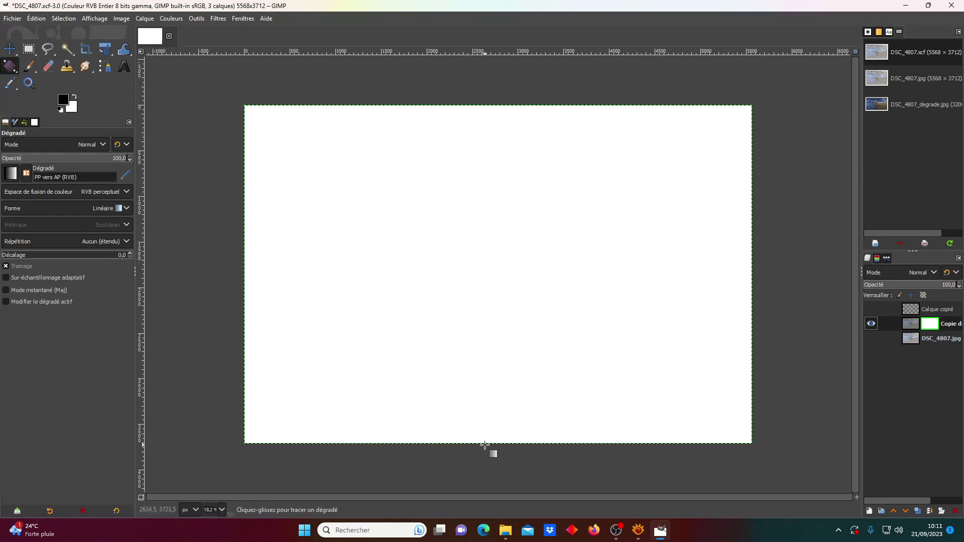
Draw a mask gradient upward from the bottom edge, then raise its start point
{"action": "left_click_drag", "start_coordinate": [485, 444], "coordinate": [489, 284]}
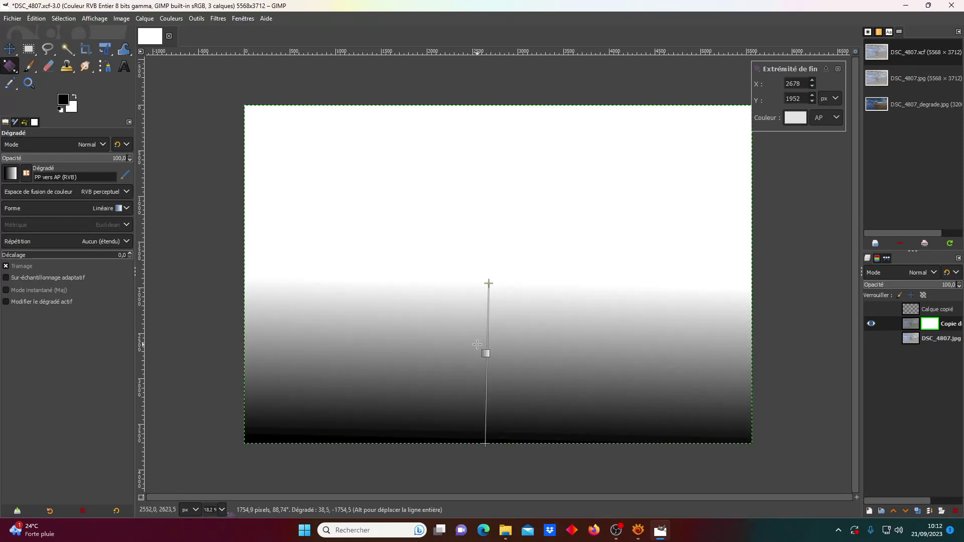
{"action": "left_click", "coordinate": [485, 444]}
{"action": "left_click_drag", "start_coordinate": [485, 444], "coordinate": [486, 401]}
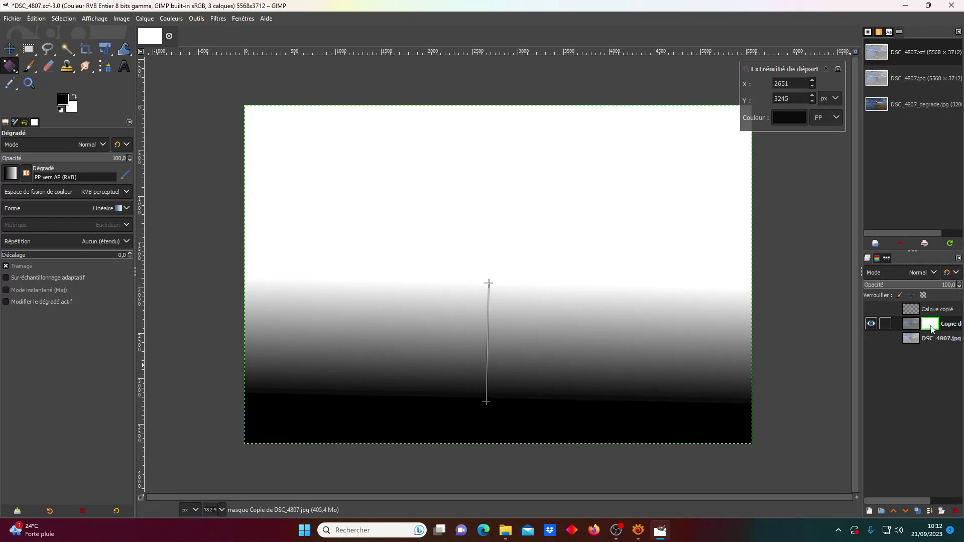
Turn off mask display and show the sharp DSC_4807.jpg layer underneath
{"action": "right_click", "coordinate": [931, 329]}
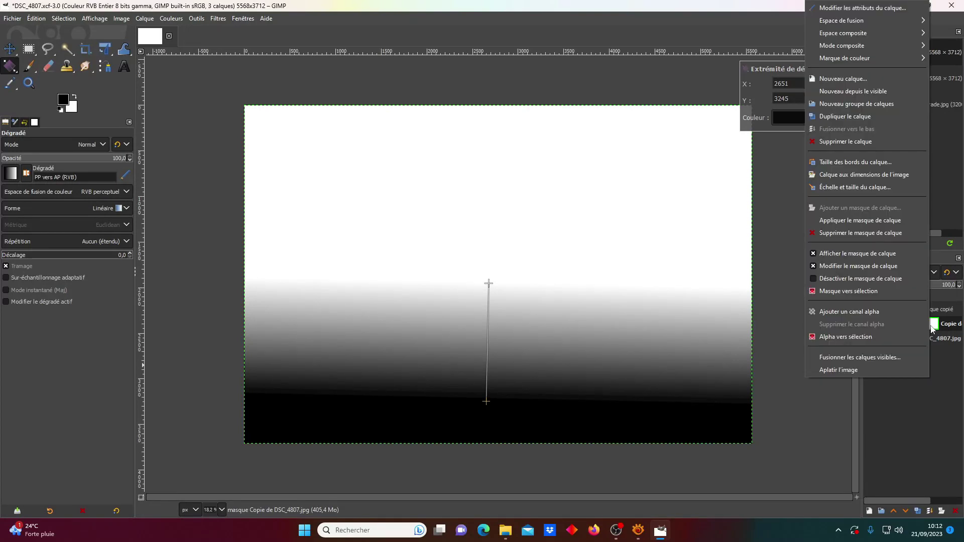
{"action": "left_click", "coordinate": [814, 254]}
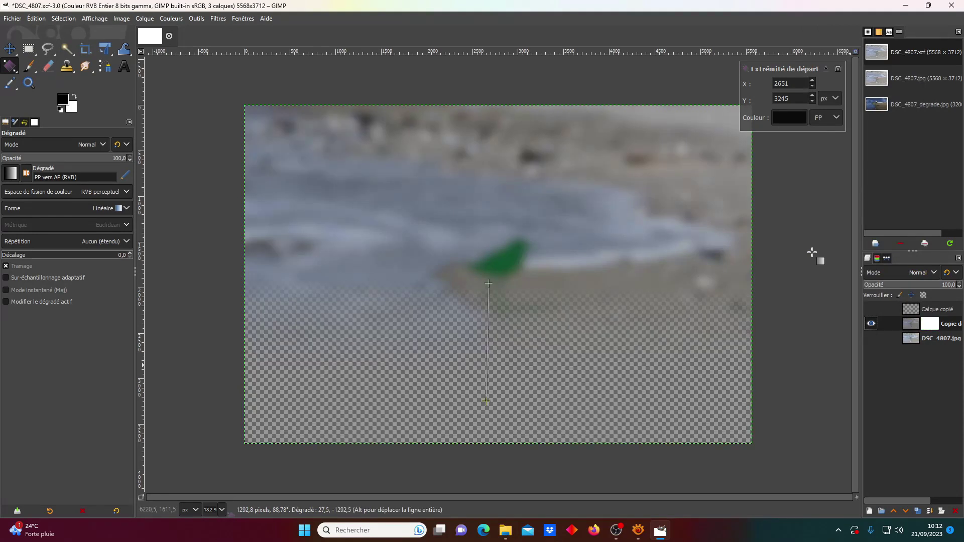
{"action": "left_click", "coordinate": [872, 338]}
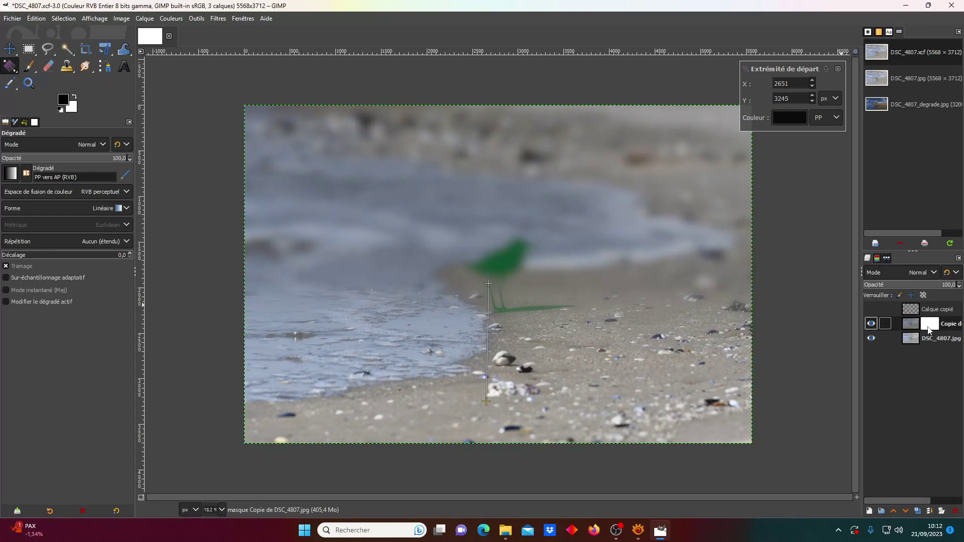
Nudge the gradient's lower point down, re-save DSC_4807.xcf, and display the mask again
{"action": "left_click_drag", "start_coordinate": [487, 401], "coordinate": [487, 407]}
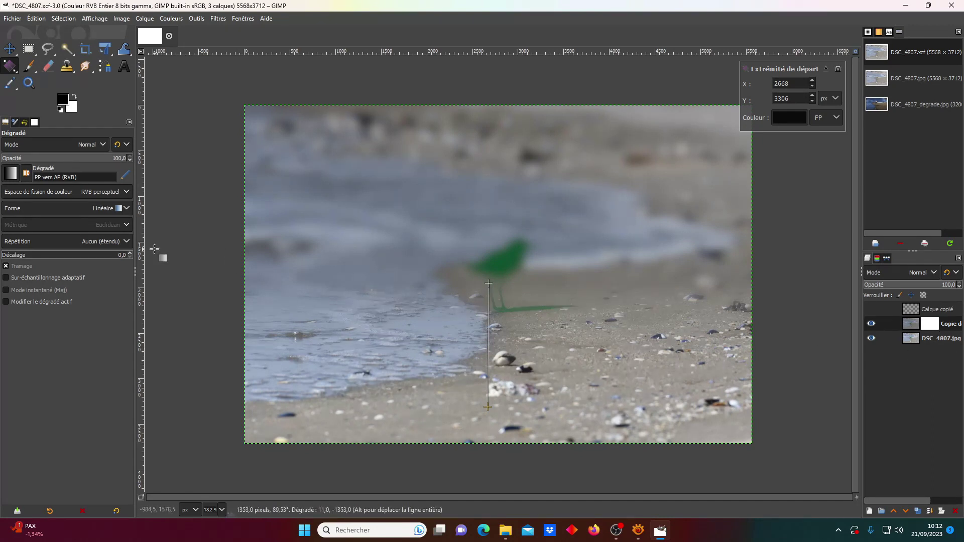
{"action": "left_click", "coordinate": [12, 18]}
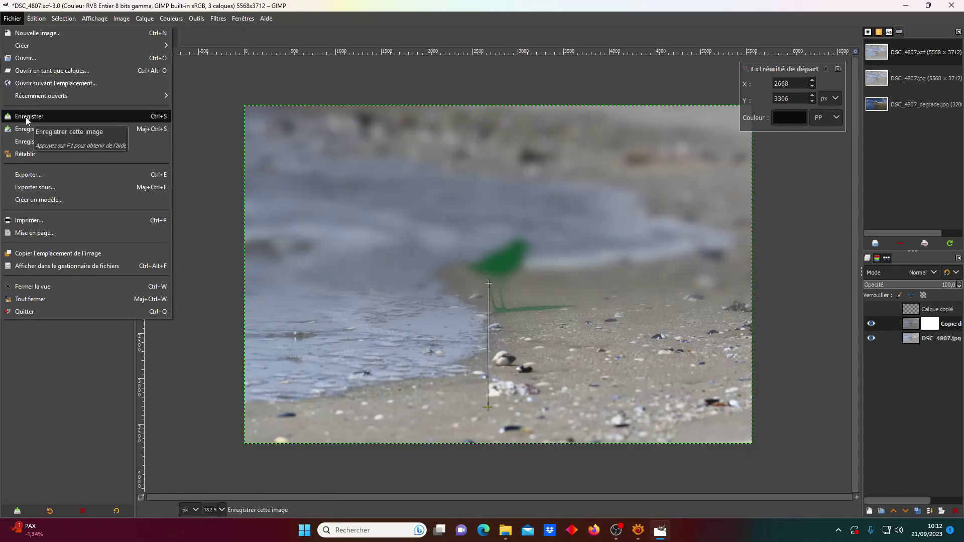
{"action": "left_click", "coordinate": [26, 117]}
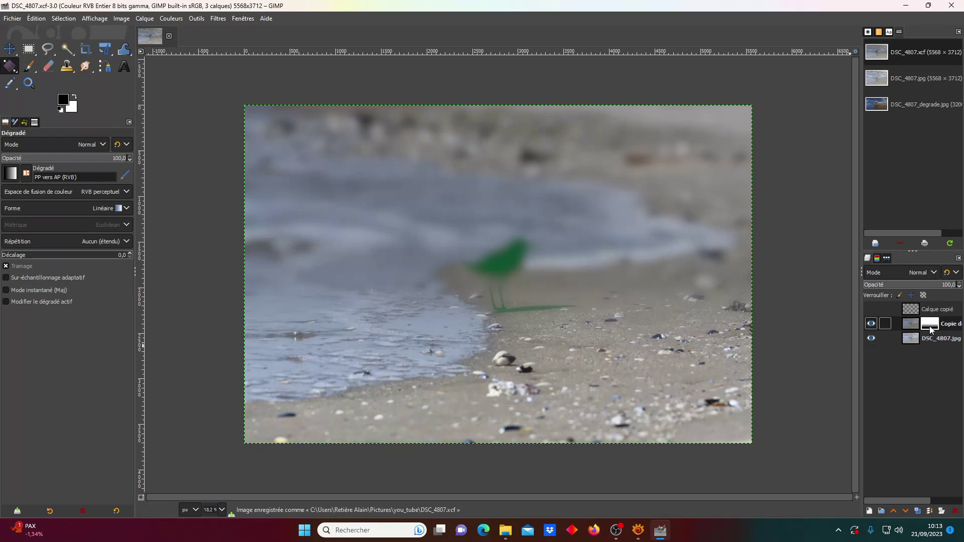
{"action": "right_click", "coordinate": [932, 327]}
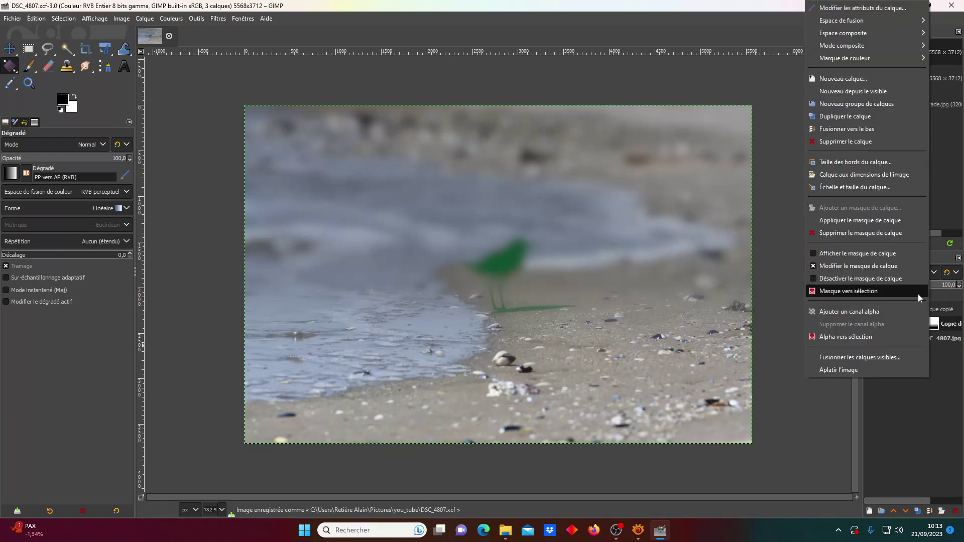
{"action": "left_click", "coordinate": [813, 254]}
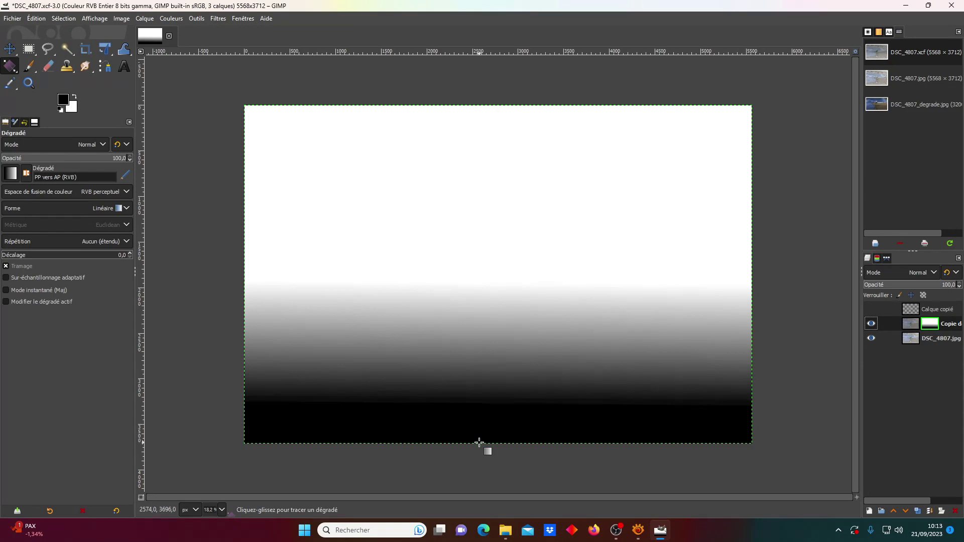
Redraw the mask gradient running from about Y 2880 up to Y 446
{"action": "left_click_drag", "start_coordinate": [479, 443], "coordinate": [481, 244]}
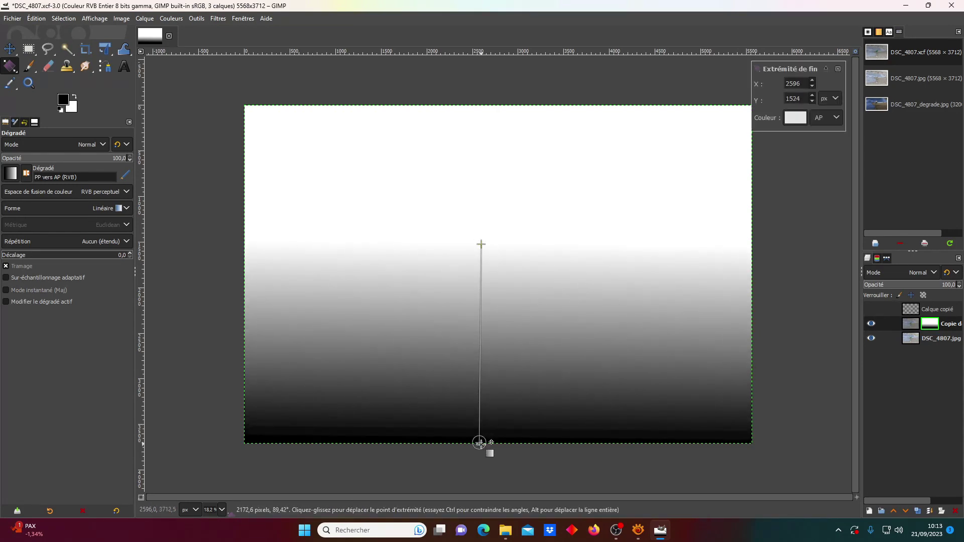
{"action": "left_click_drag", "start_coordinate": [480, 443], "coordinate": [479, 368]}
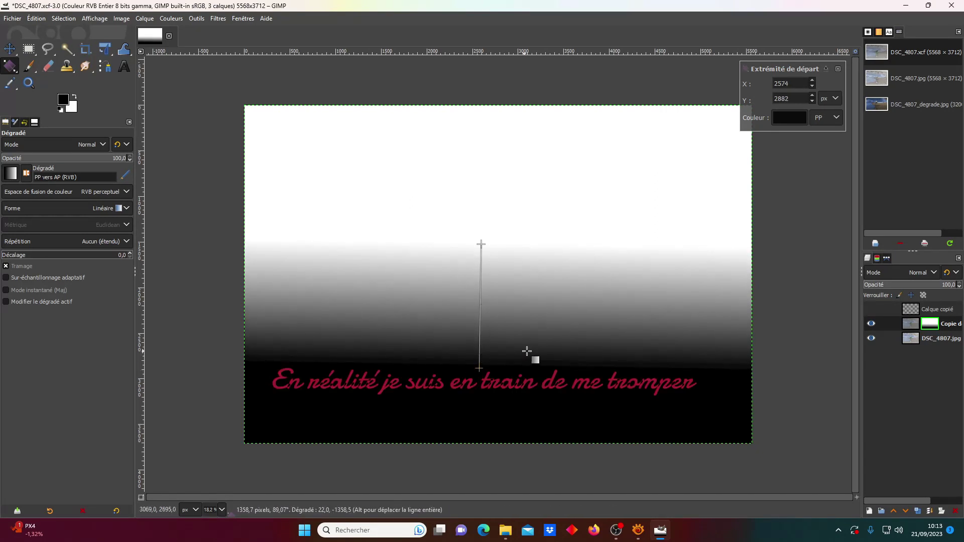
{"action": "left_click", "coordinate": [481, 244]}
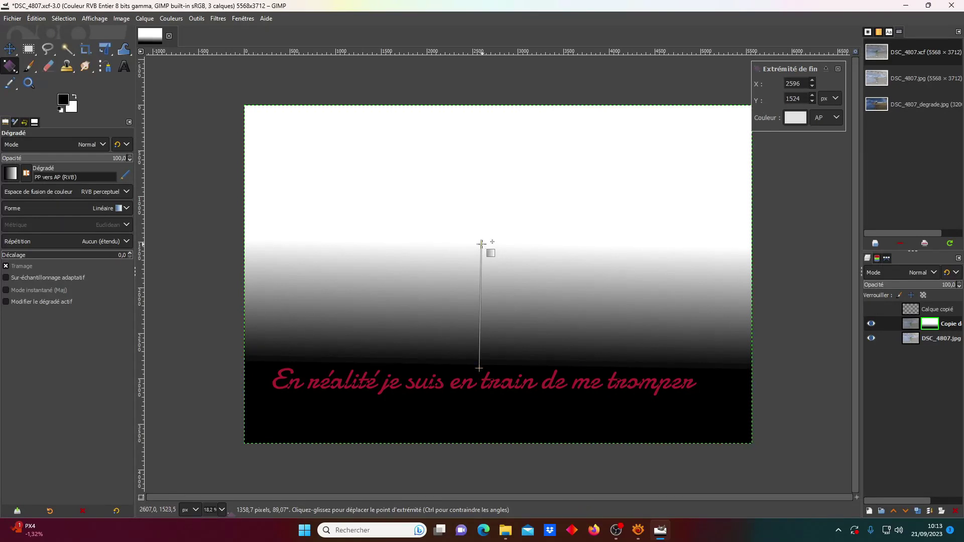
{"action": "left_click_drag", "start_coordinate": [482, 244], "coordinate": [481, 146]}
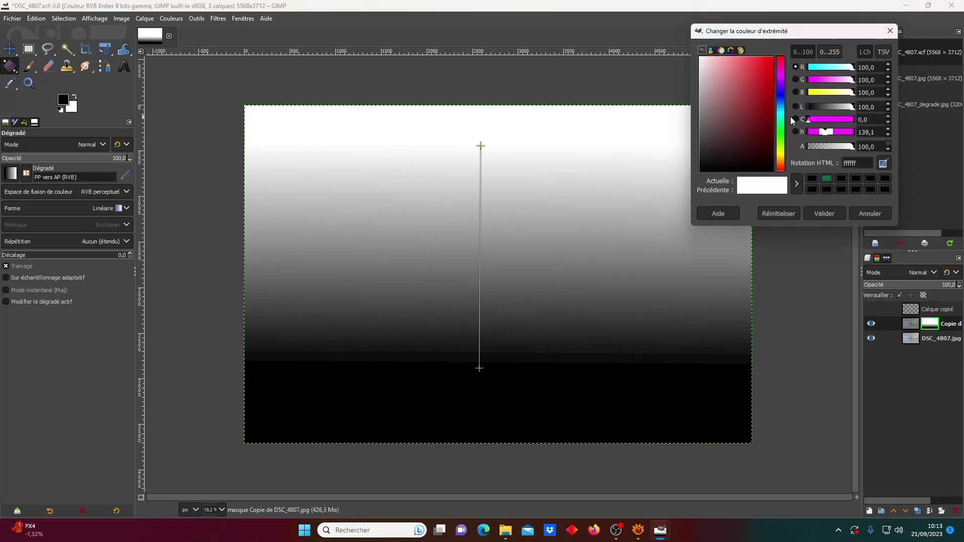
Make the gradient's end colour black and add a near-white midpoint colour stop
{"action": "left_click", "coordinate": [703, 149]}
{"action": "left_click_drag", "start_coordinate": [704, 154], "coordinate": [699, 179]}
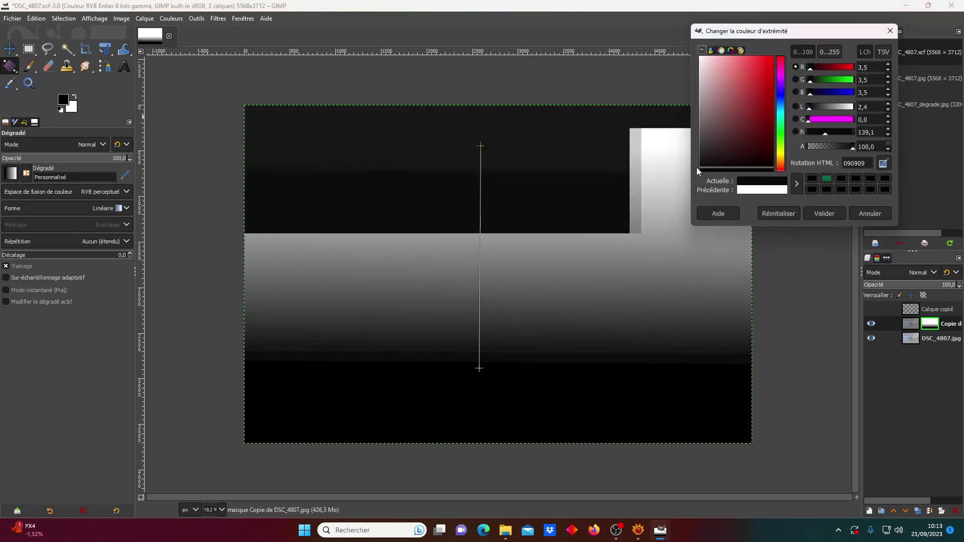
{"action": "left_click", "coordinate": [824, 213]}
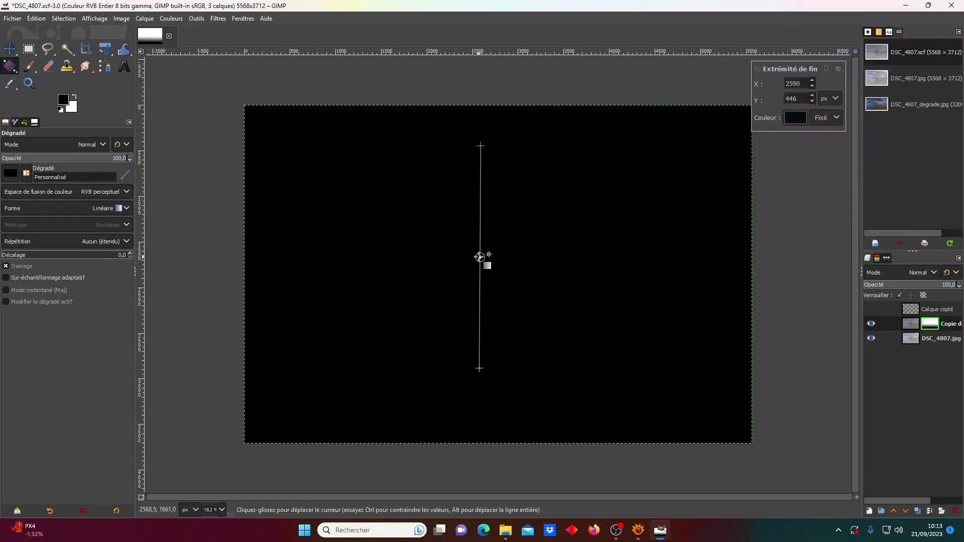
{"action": "left_click", "coordinate": [480, 257]}
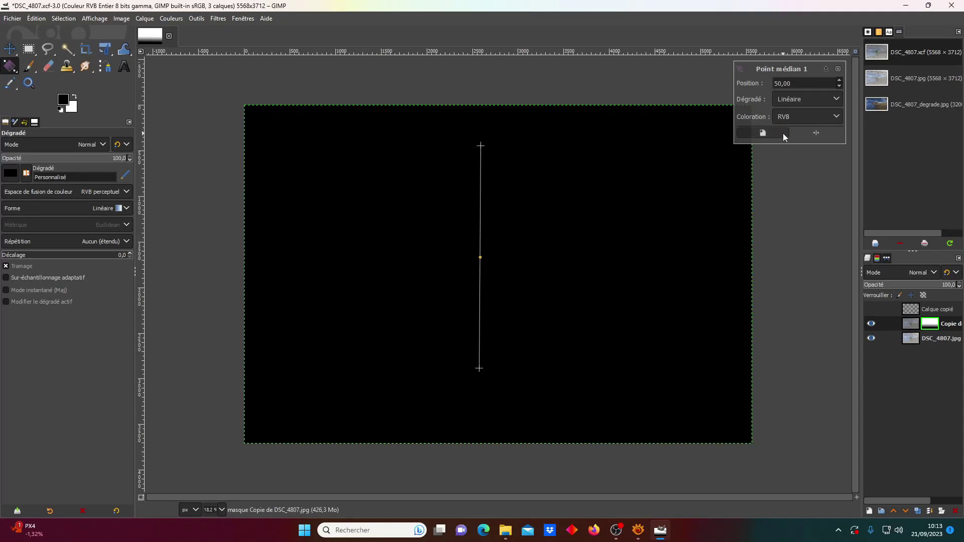
{"action": "left_click", "coordinate": [765, 132]}
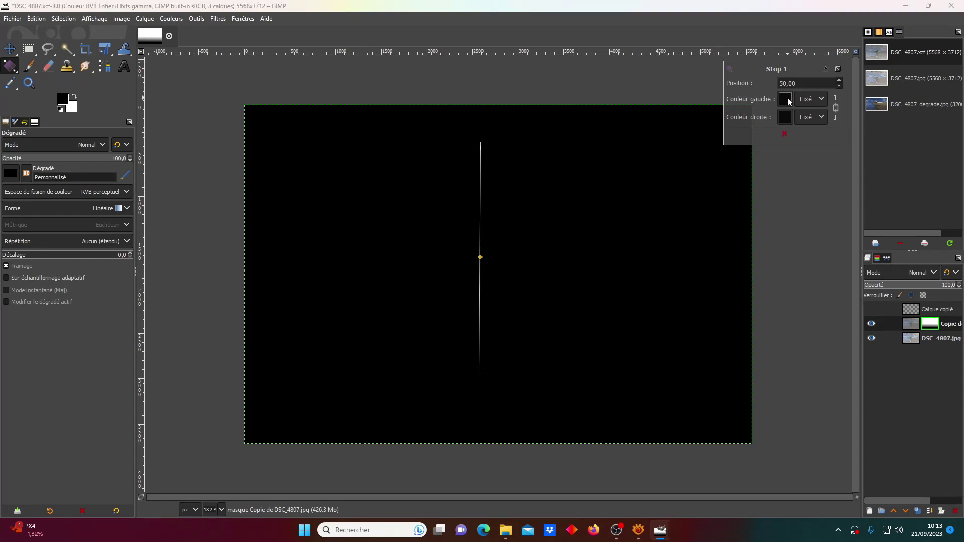
{"action": "left_click", "coordinate": [787, 99]}
{"action": "left_click_drag", "start_coordinate": [698, 46], "coordinate": [698, 42]}
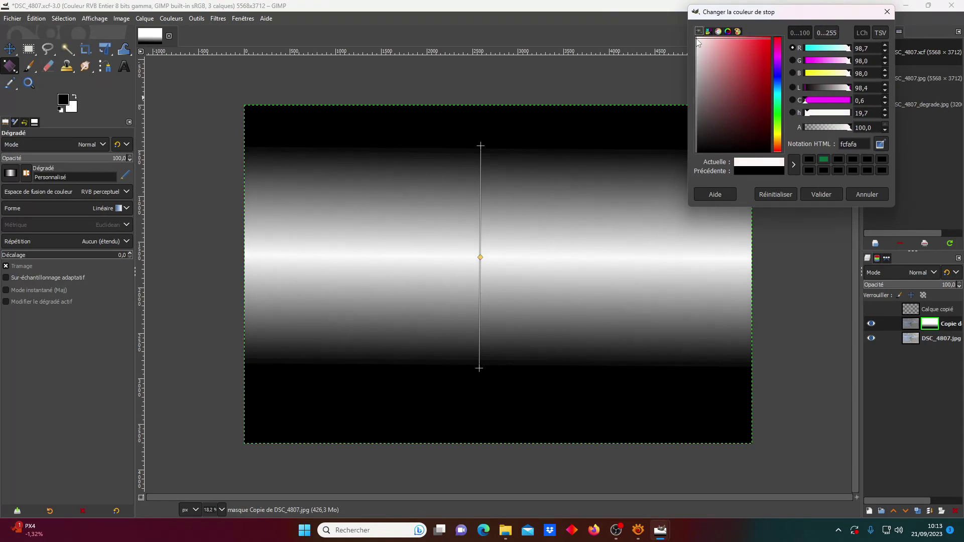
{"action": "left_click", "coordinate": [821, 197]}
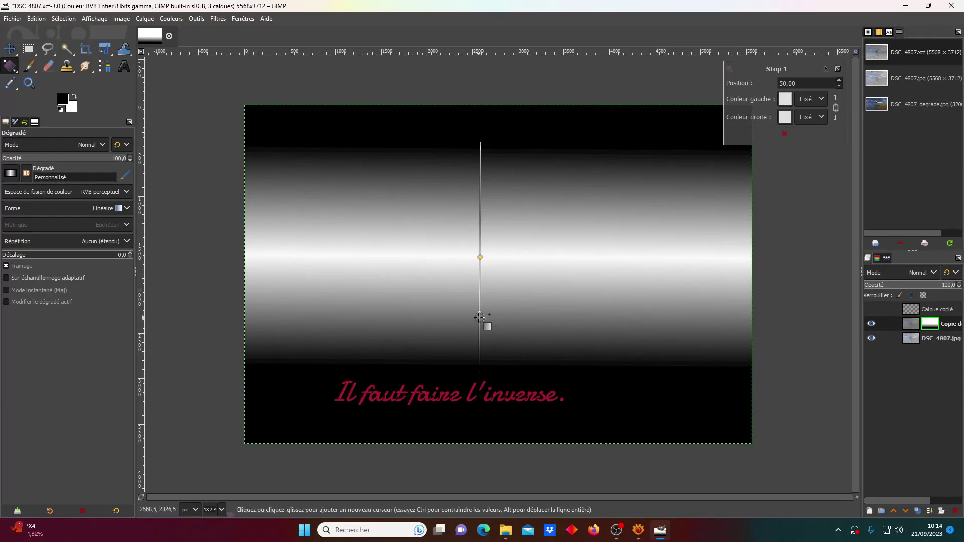
Nudge both gradient ends, start to Y 2794, and show the photo instead of the mask
{"action": "left_click_drag", "start_coordinate": [481, 146], "coordinate": [480, 162]}
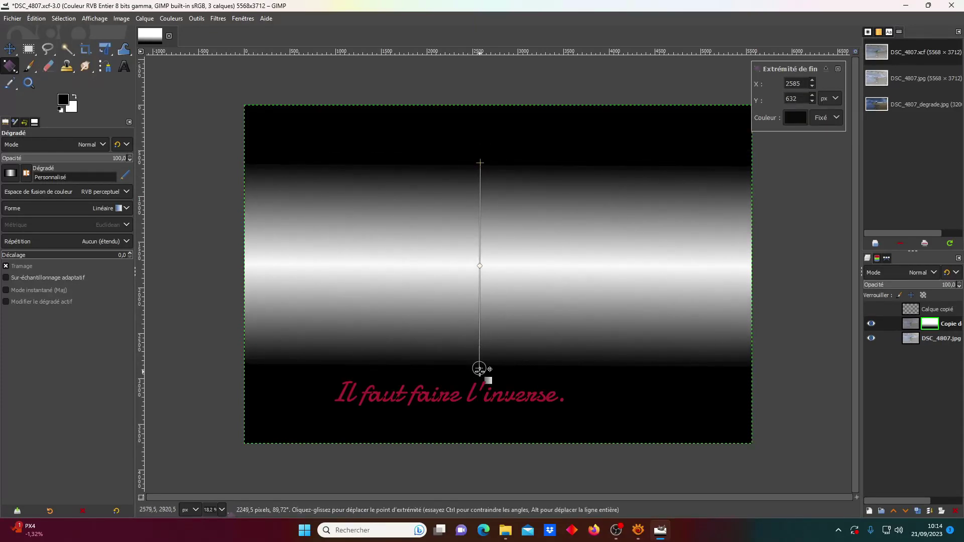
{"action": "left_click", "coordinate": [479, 366]}
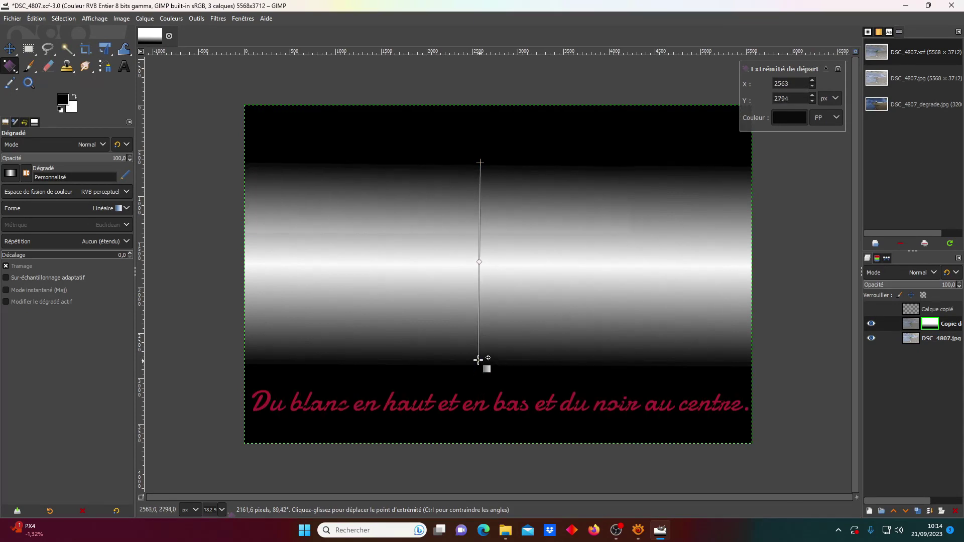
{"action": "left_click_drag", "start_coordinate": [479, 365], "coordinate": [479, 360]}
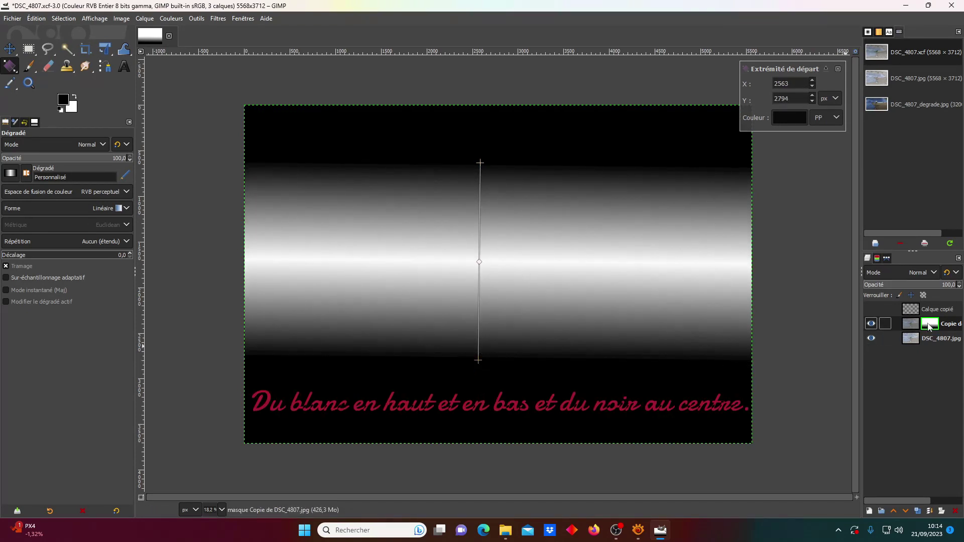
{"action": "right_click", "coordinate": [929, 327]}
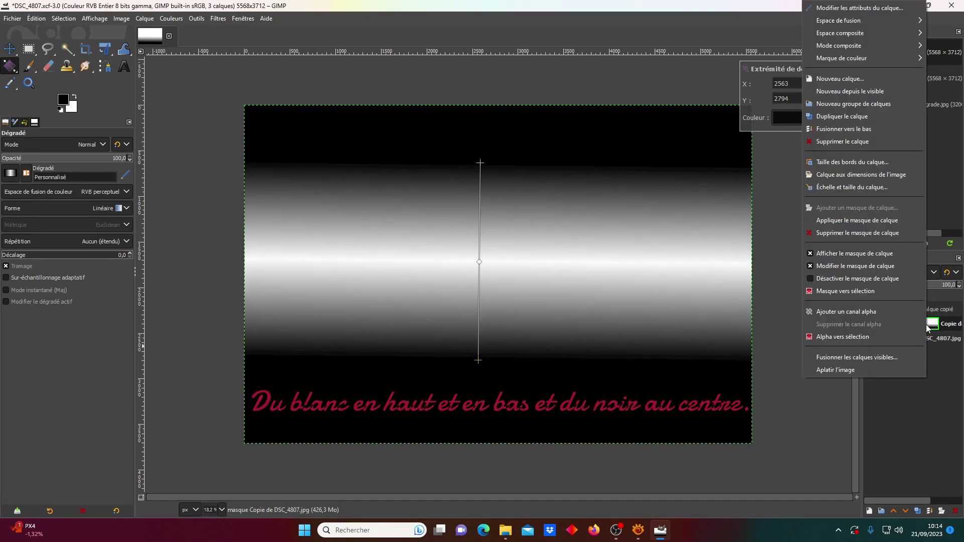
{"action": "left_click", "coordinate": [810, 253]}
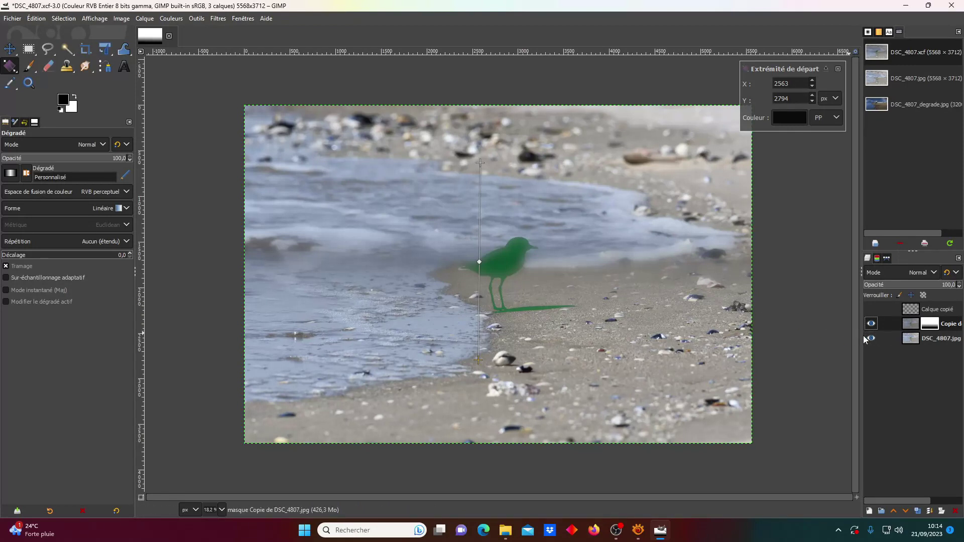
Re-enable Afficher le masque de calque to show the layer mask on the canvas
{"action": "right_click", "coordinate": [936, 327]}
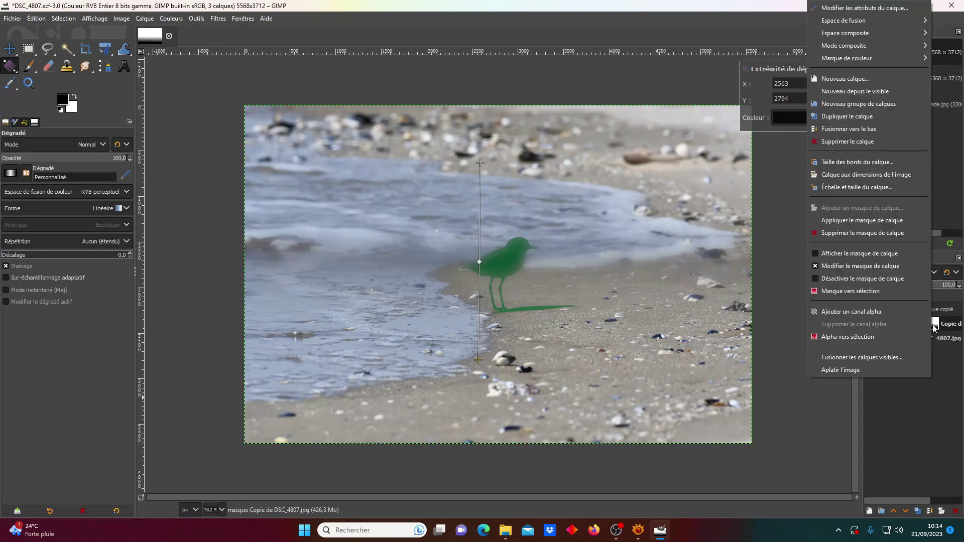
{"action": "left_click", "coordinate": [819, 255]}
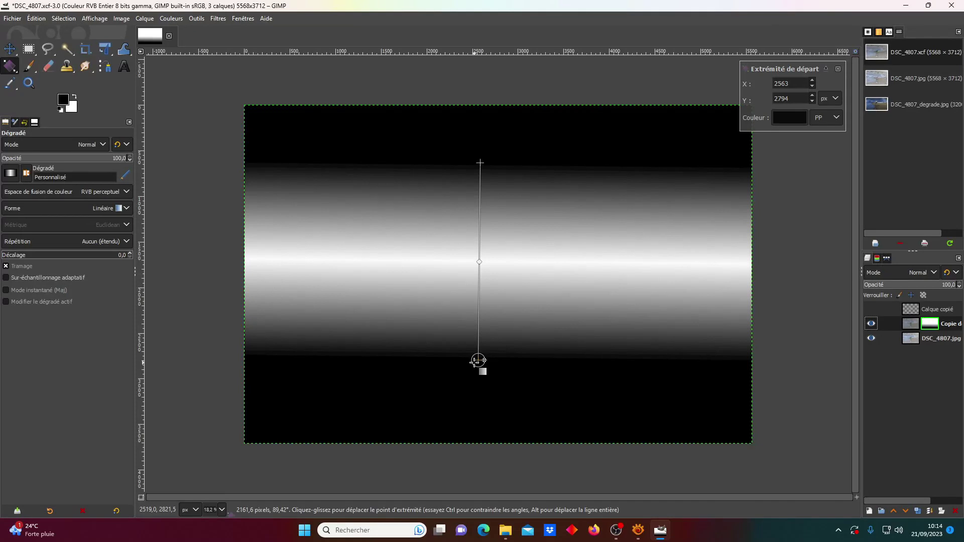
{"action": "right_click", "coordinate": [476, 364]}
Set both gradient endpoint colours to white
{"action": "left_click", "coordinate": [785, 119]}
{"action": "left_click", "coordinate": [694, 60]}
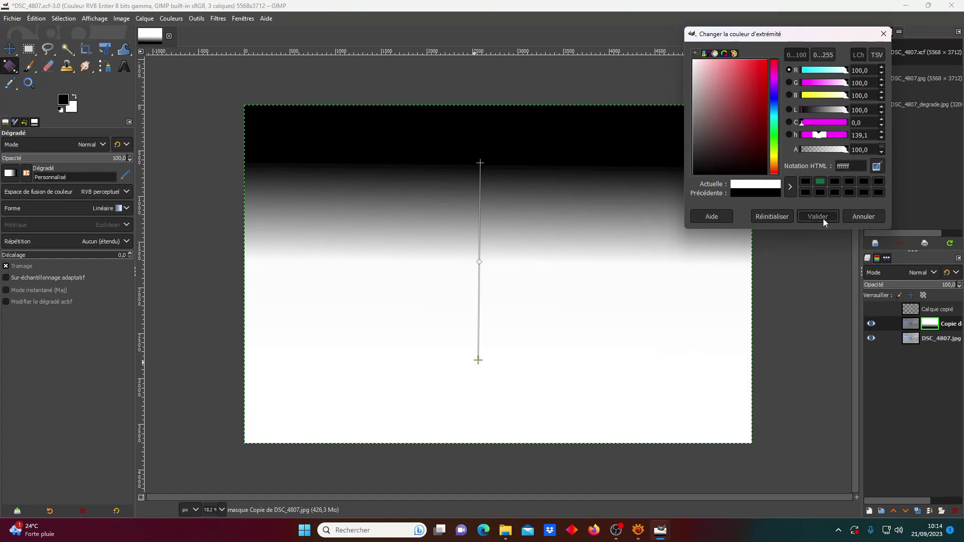
{"action": "left_click", "coordinate": [824, 219]}
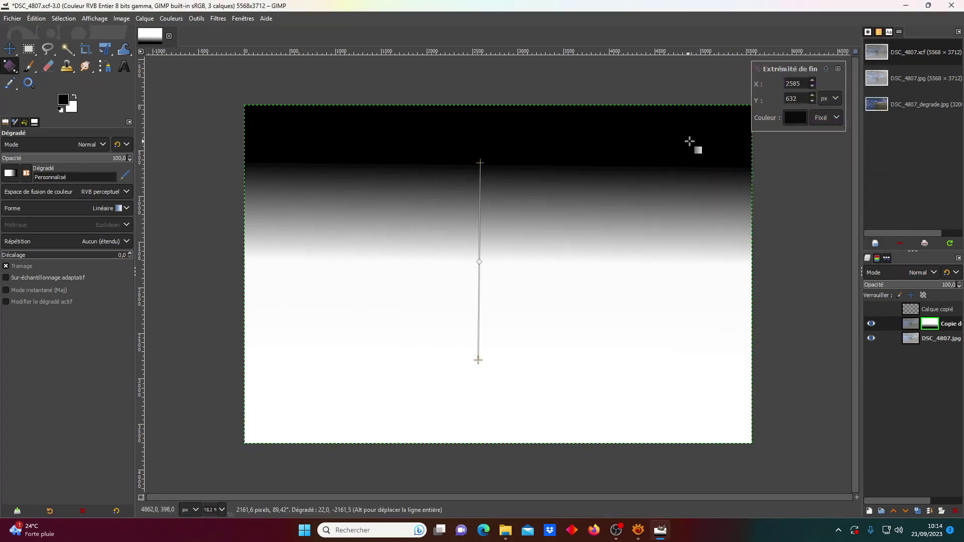
{"action": "left_click", "coordinate": [793, 119]}
{"action": "left_click_drag", "start_coordinate": [769, 139], "coordinate": [702, 59]}
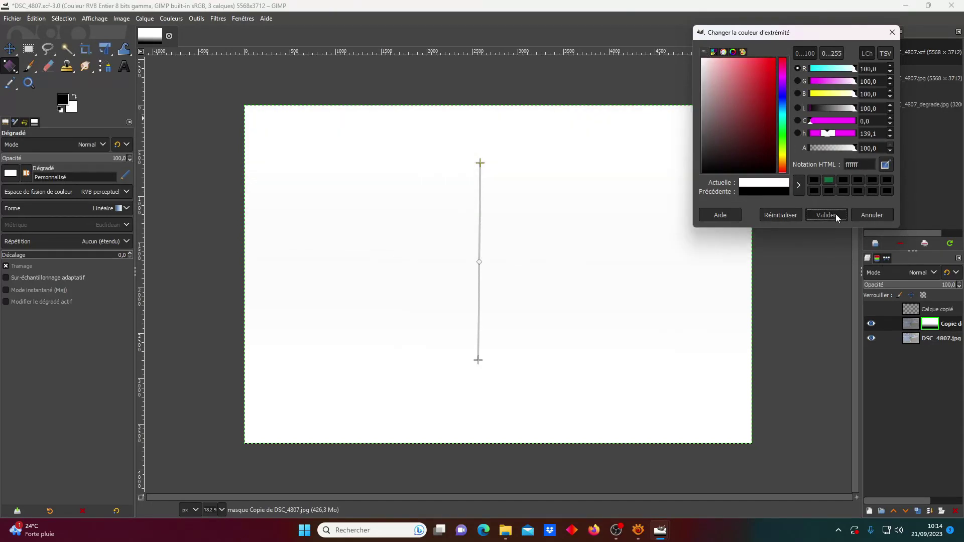
{"action": "left_click", "coordinate": [831, 214]}
Make the gradient's middle stop black and move the bottom endpoint slightly down
{"action": "left_click", "coordinate": [480, 262]}
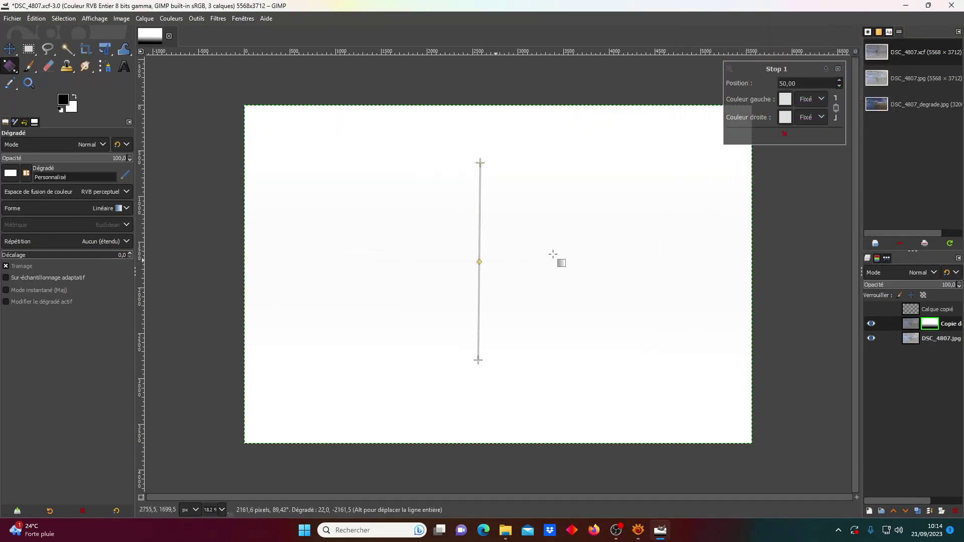
{"action": "left_click", "coordinate": [784, 100]}
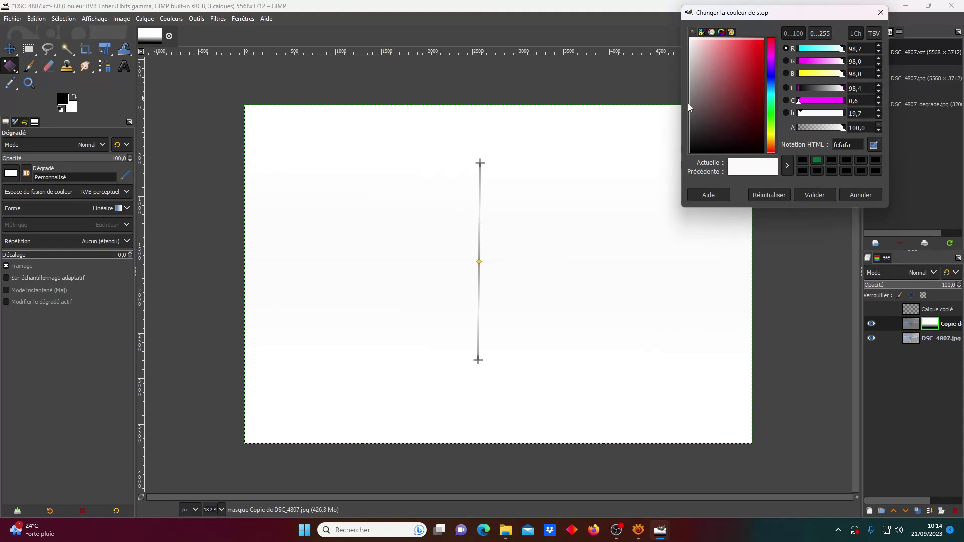
{"action": "left_click_drag", "start_coordinate": [708, 116], "coordinate": [686, 156]}
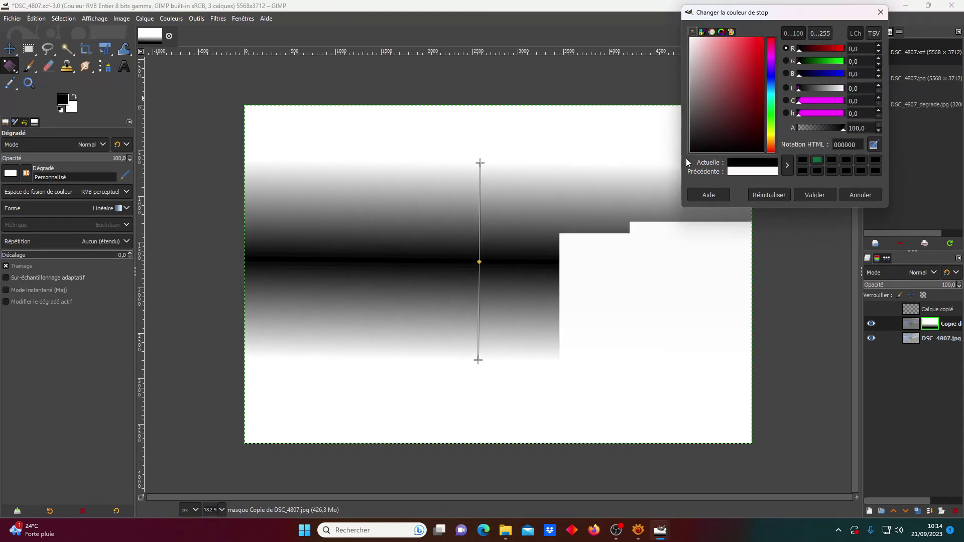
{"action": "left_click", "coordinate": [814, 196]}
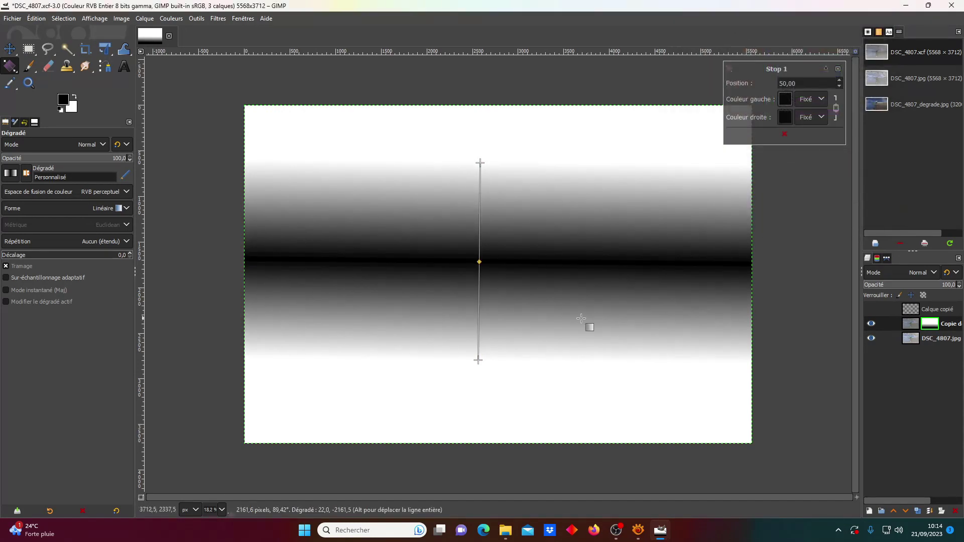
{"action": "left_click_drag", "start_coordinate": [478, 360], "coordinate": [478, 371]}
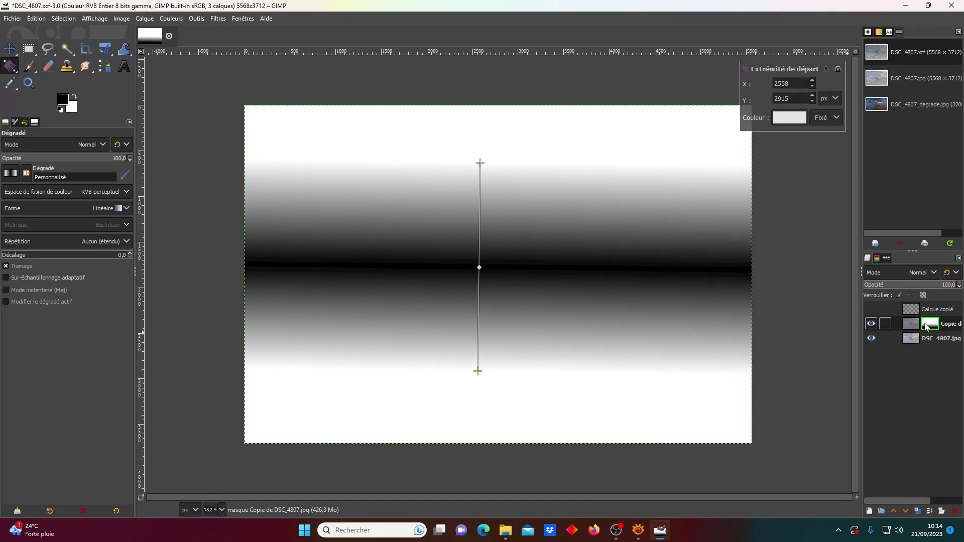
Hide the mask and move the gradient handles to about Y 2926 and Y 913
{"action": "right_click", "coordinate": [927, 326]}
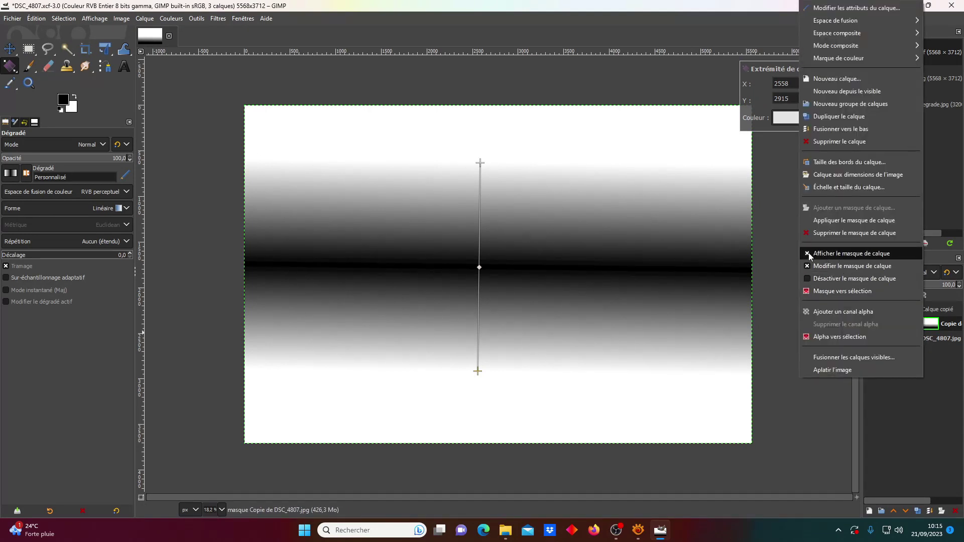
{"action": "left_click", "coordinate": [809, 254]}
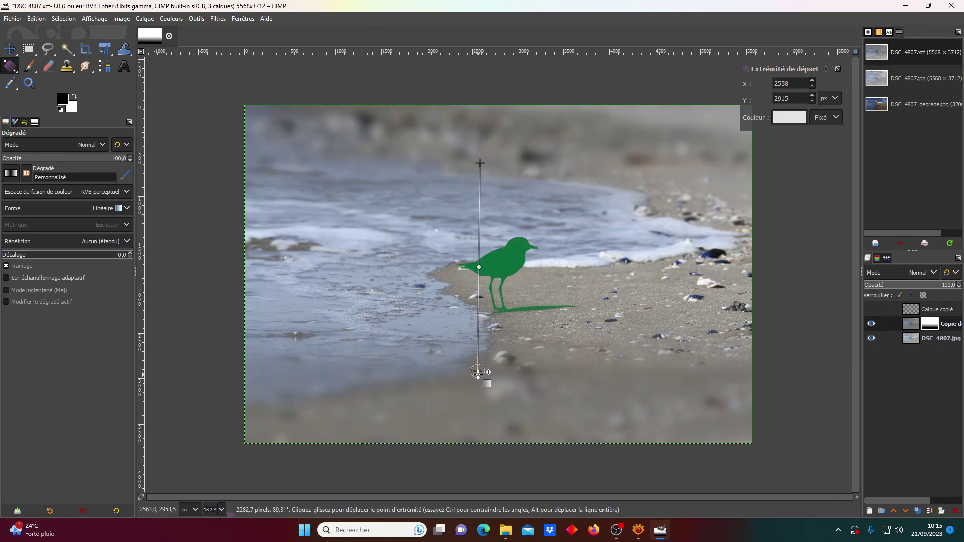
{"action": "left_click_drag", "start_coordinate": [478, 372], "coordinate": [478, 361]}
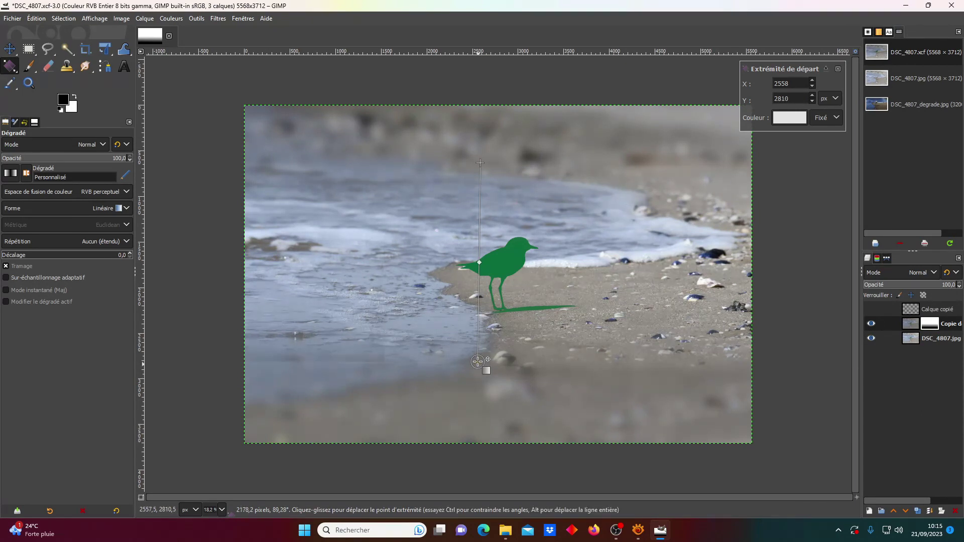
{"action": "left_click_drag", "start_coordinate": [478, 360], "coordinate": [477, 355]}
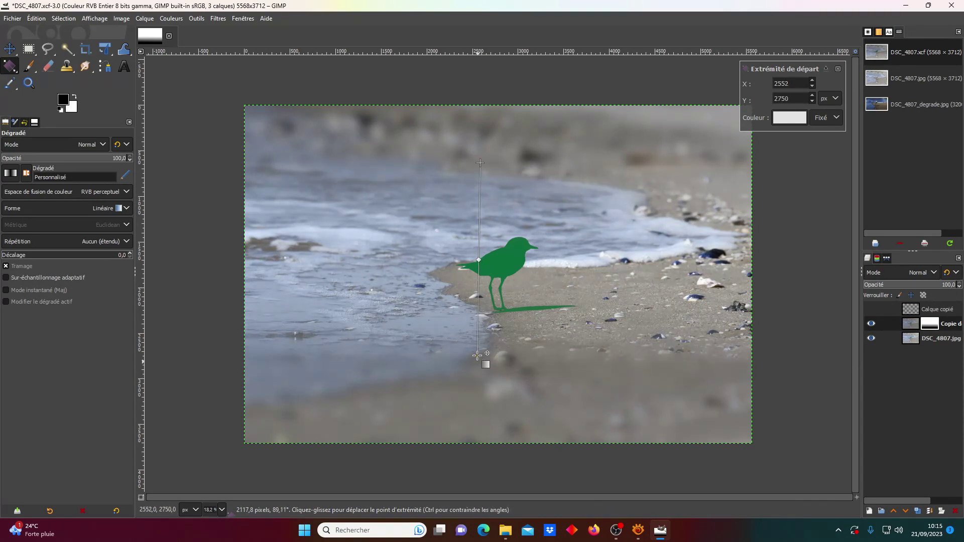
{"action": "left_click_drag", "start_coordinate": [480, 163], "coordinate": [480, 188]}
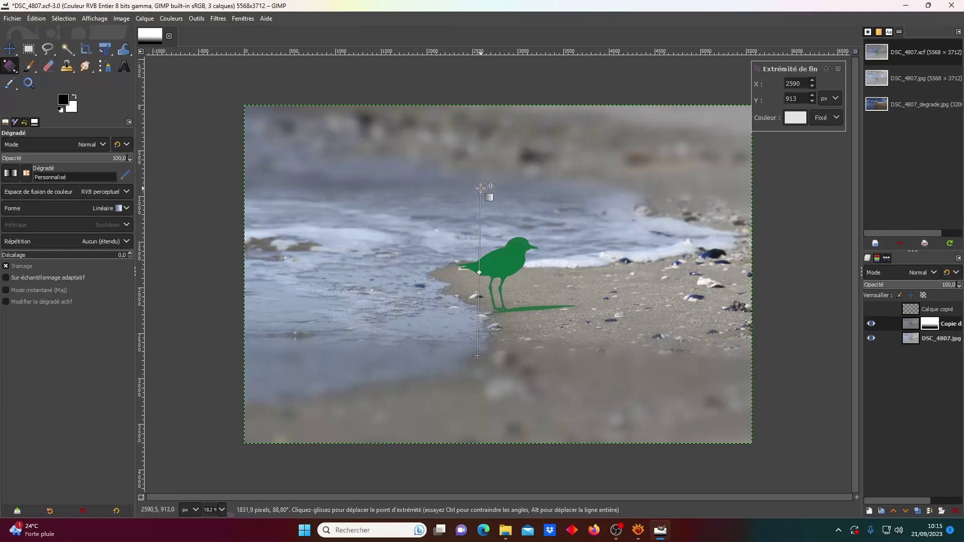
{"action": "left_click_drag", "start_coordinate": [477, 355], "coordinate": [477, 372]}
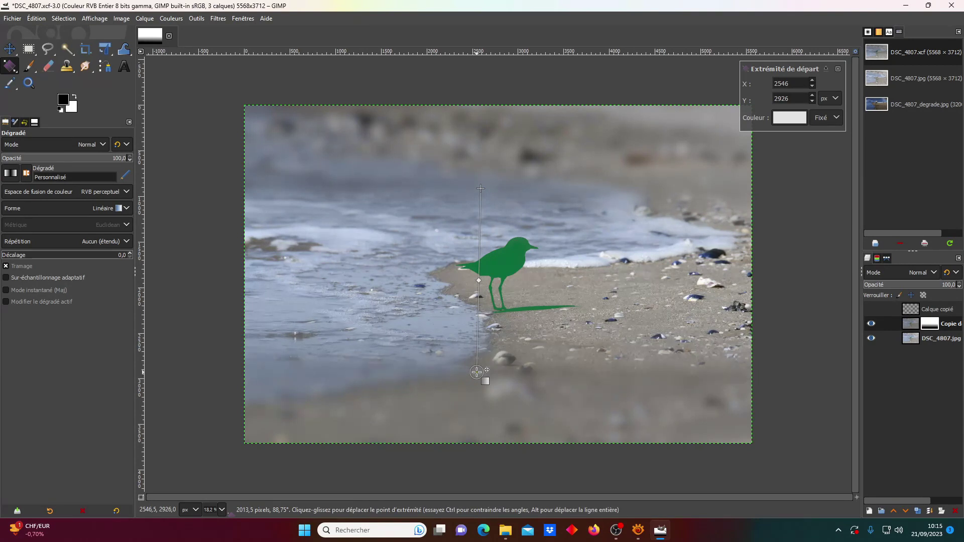
Make the 'Calque copié' layer visible again and zoom in on the plover
{"action": "left_click", "coordinate": [872, 309]}
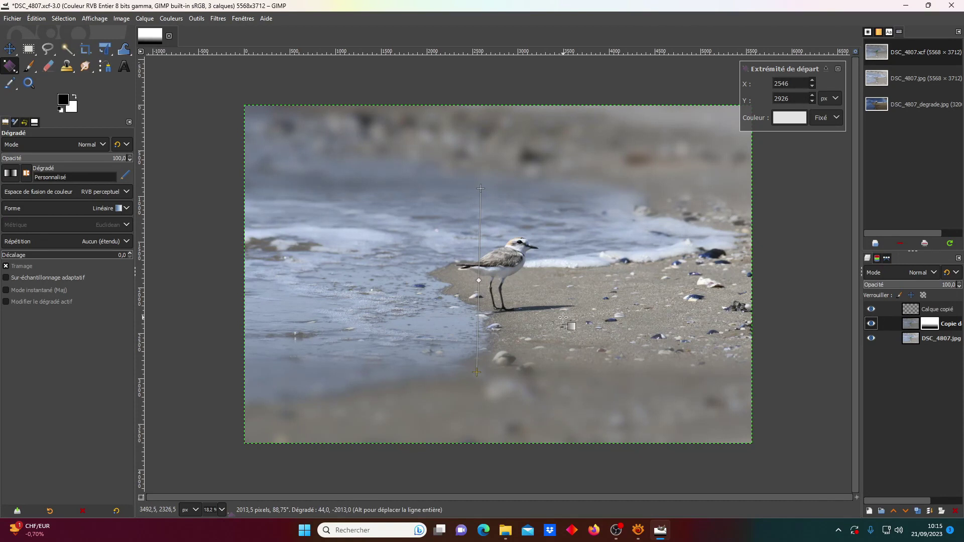
{"action": "scroll", "coordinate": [542, 306], "scroll_direction": "up", "scroll_amount": 1}
{"action": "scroll", "coordinate": [535, 301], "scroll_direction": "up", "scroll_amount": 2}
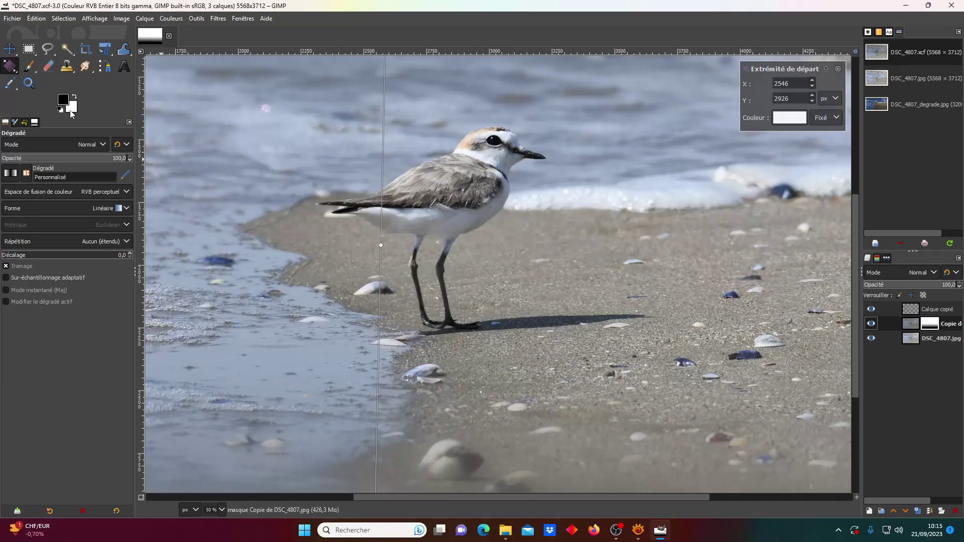
Commit the gradient with the Move tool and zoom out to 18.2% to view the whole image
{"action": "left_click", "coordinate": [9, 49]}
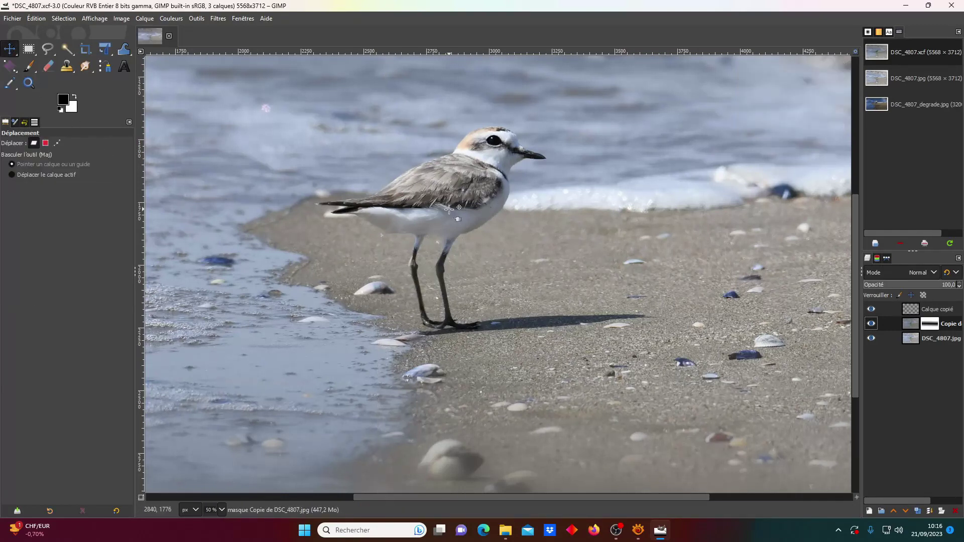
{"action": "scroll", "coordinate": [450, 210], "scroll_direction": "down", "scroll_amount": 2}
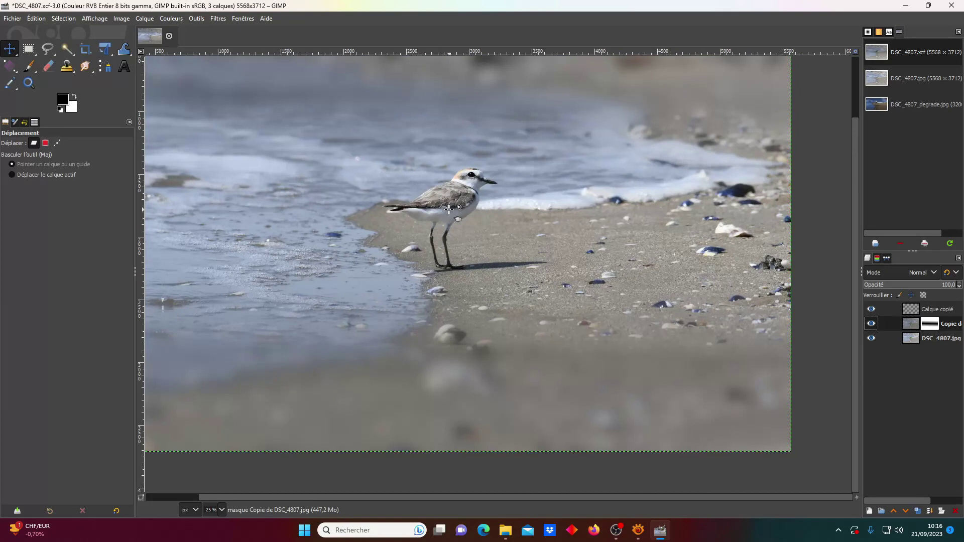
{"action": "scroll", "coordinate": [449, 209], "scroll_direction": "down", "scroll_amount": 1}
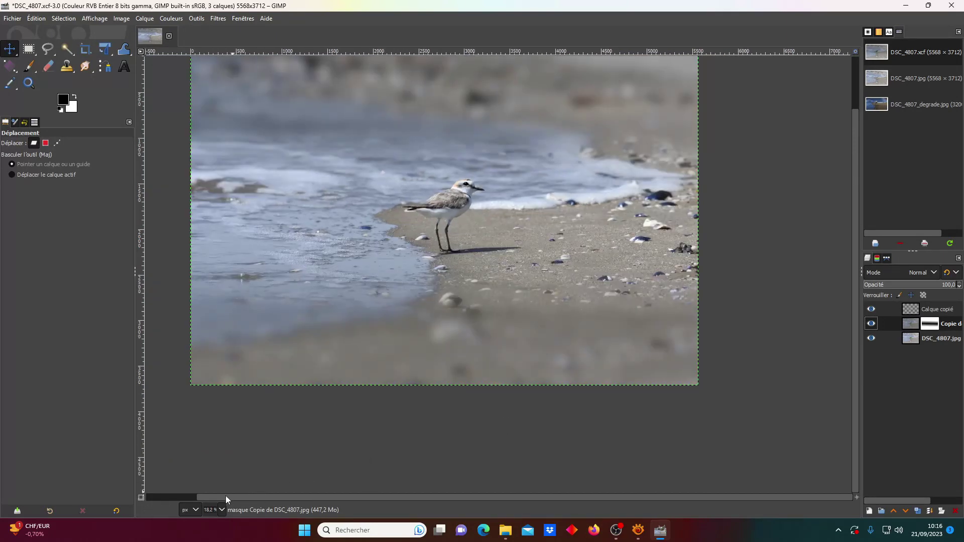
{"action": "left_click_drag", "start_coordinate": [225, 496], "coordinate": [189, 497]}
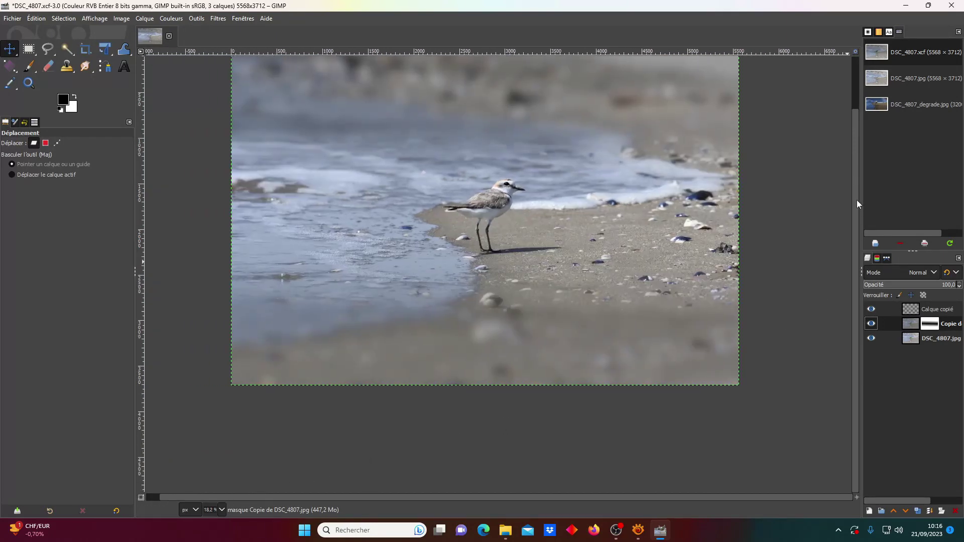
{"action": "left_click_drag", "start_coordinate": [857, 200], "coordinate": [860, 175]}
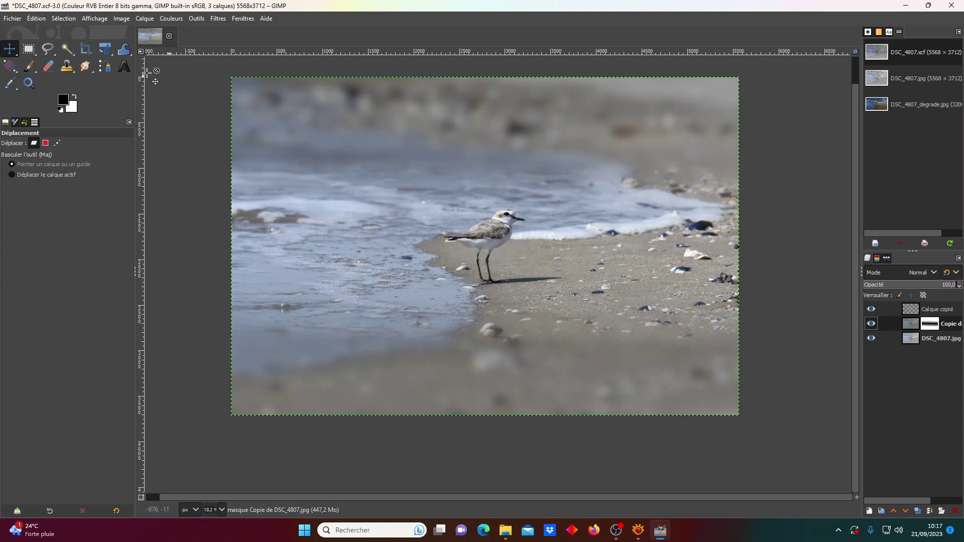
Start Exporter sous and choose the Pictures/you_tube folder as the destination
{"action": "left_click", "coordinate": [4, 20]}
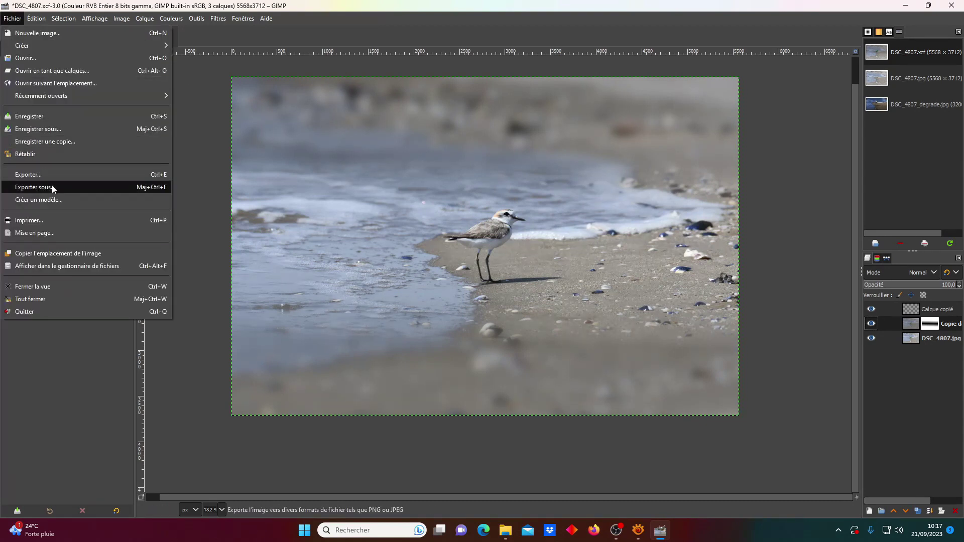
{"action": "left_click", "coordinate": [49, 188]}
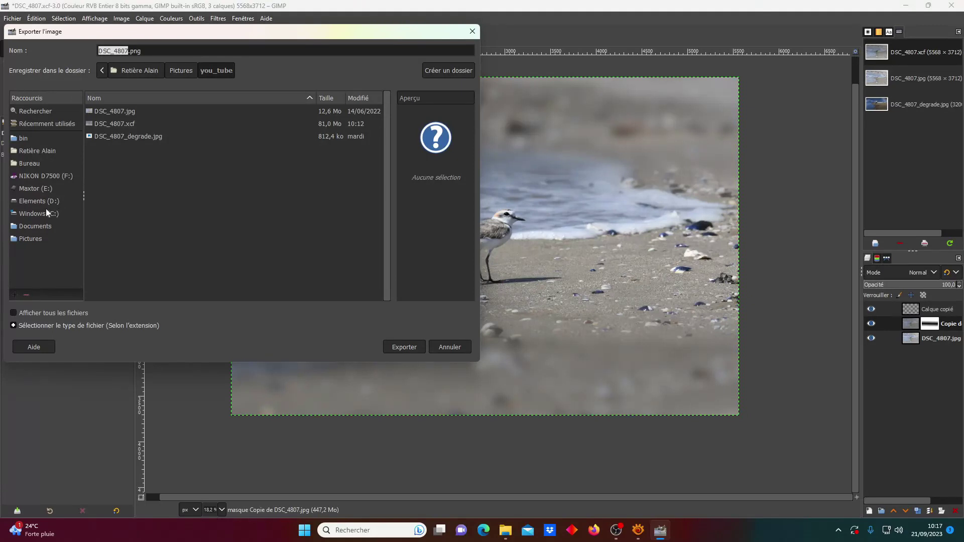
{"action": "left_click", "coordinate": [31, 239]}
{"action": "double_click", "coordinate": [102, 137]}
Rename the file to DSC_4807_01.jpg and export it at JPEG quality 99
{"action": "left_click", "coordinate": [146, 53]}
{"action": "key", "text": "BackSpace"}
{"action": "key", "text": "BackSpace"}
{"action": "key", "text": "BackSpace"}
{"action": "type", "text": "jpg"}
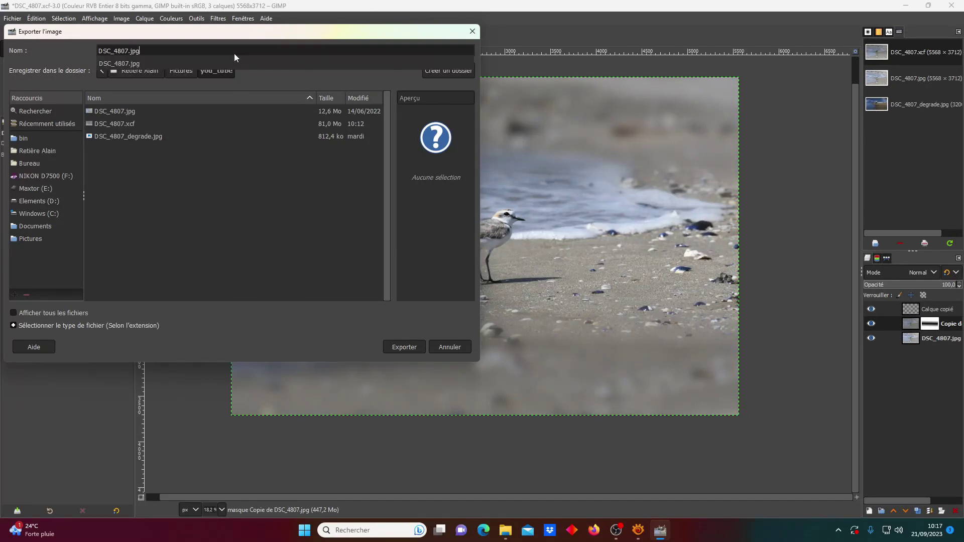
{"action": "left_click", "coordinate": [138, 50]}
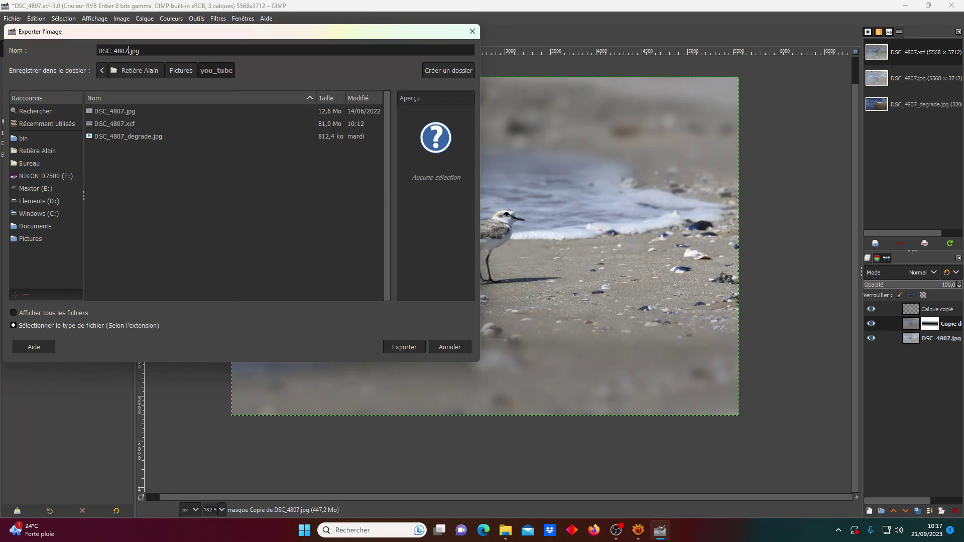
{"action": "type", "text": "_0"}
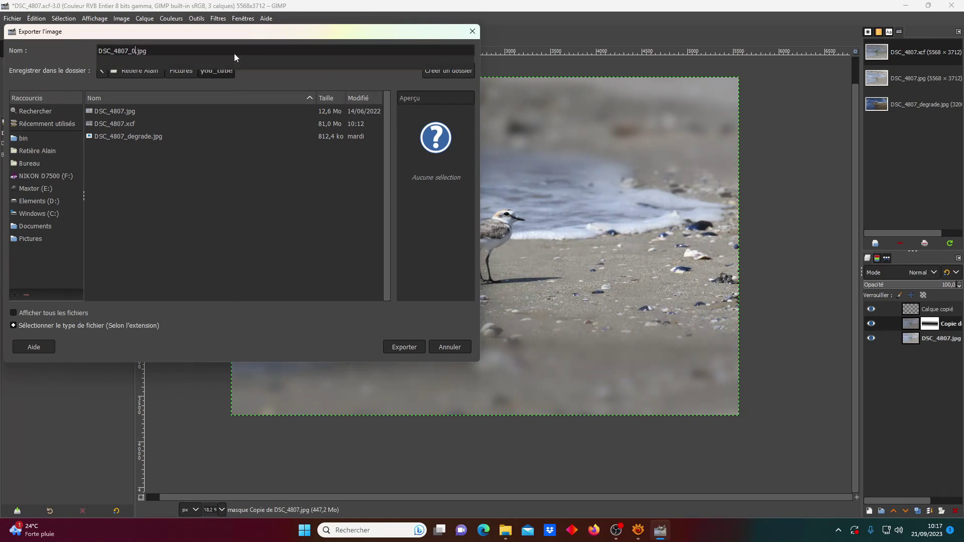
{"action": "type", "text": "1"}
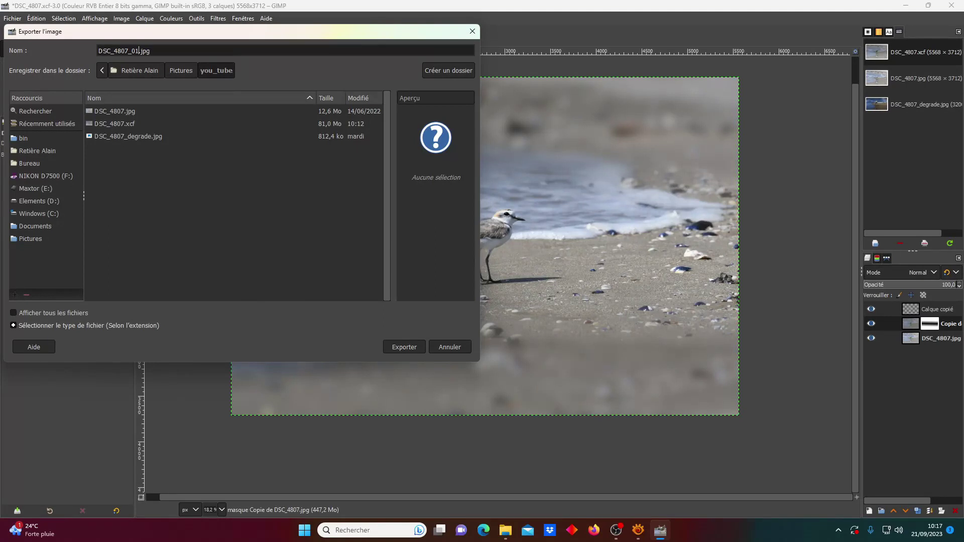
{"action": "left_click", "coordinate": [402, 346]}
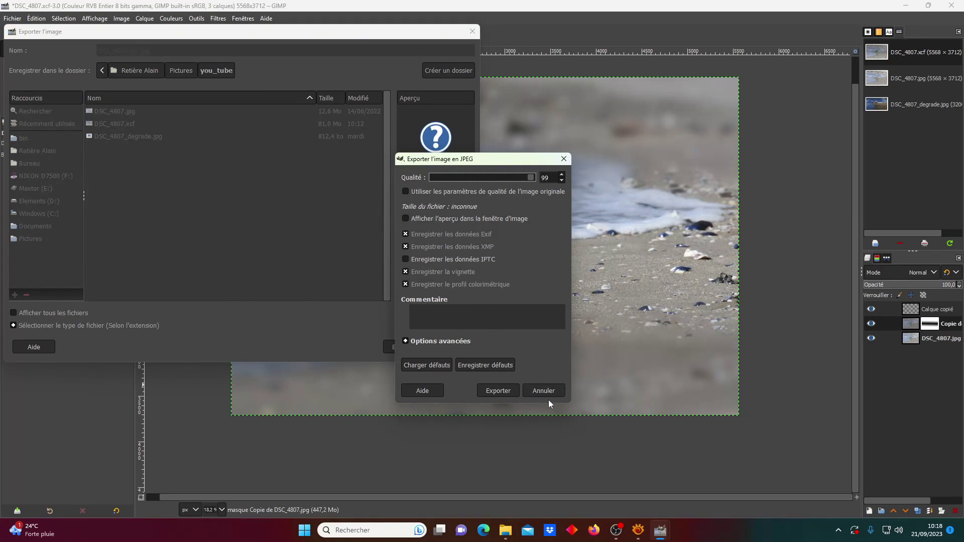
{"action": "left_click", "coordinate": [514, 391]}
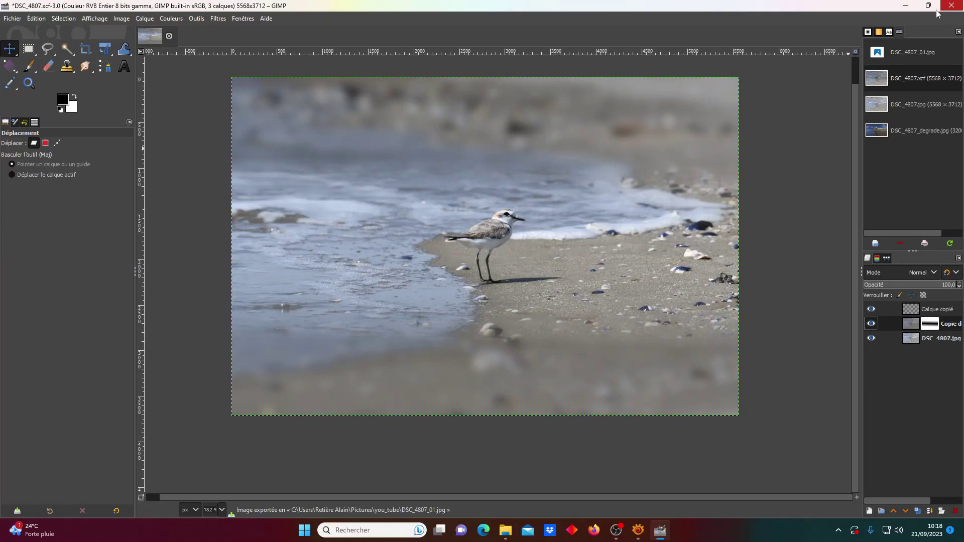
Minimize GIMP and open DSC_4807_01 from File Explorer's you_tube folder in the photo viewer
{"action": "left_click", "coordinate": [909, 6]}
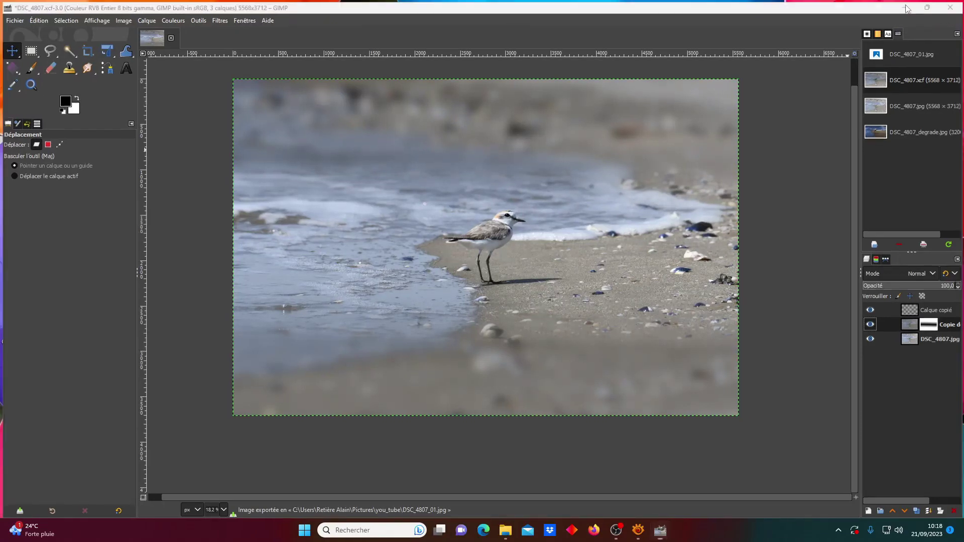
{"action": "left_click", "coordinate": [505, 531]}
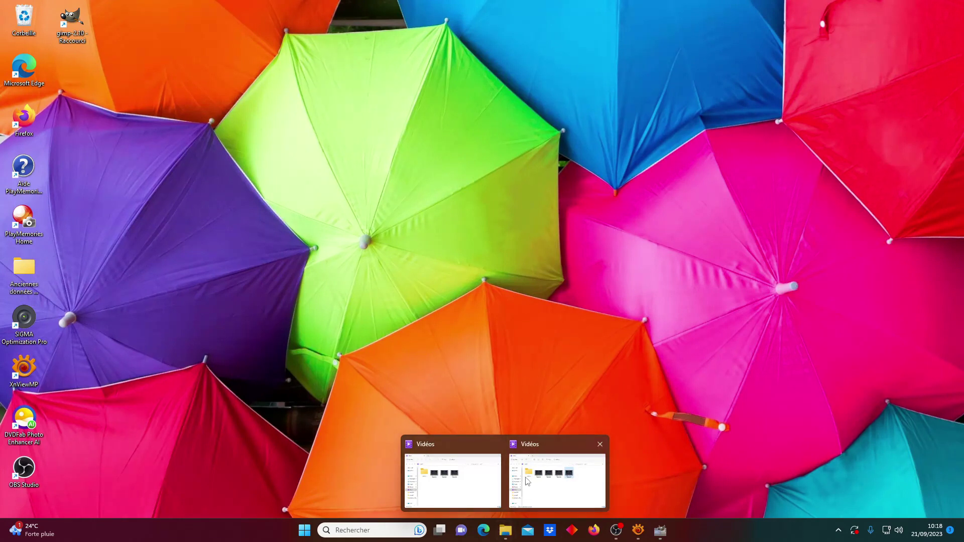
{"action": "left_click", "coordinate": [527, 477]}
{"action": "left_click", "coordinate": [537, 502]}
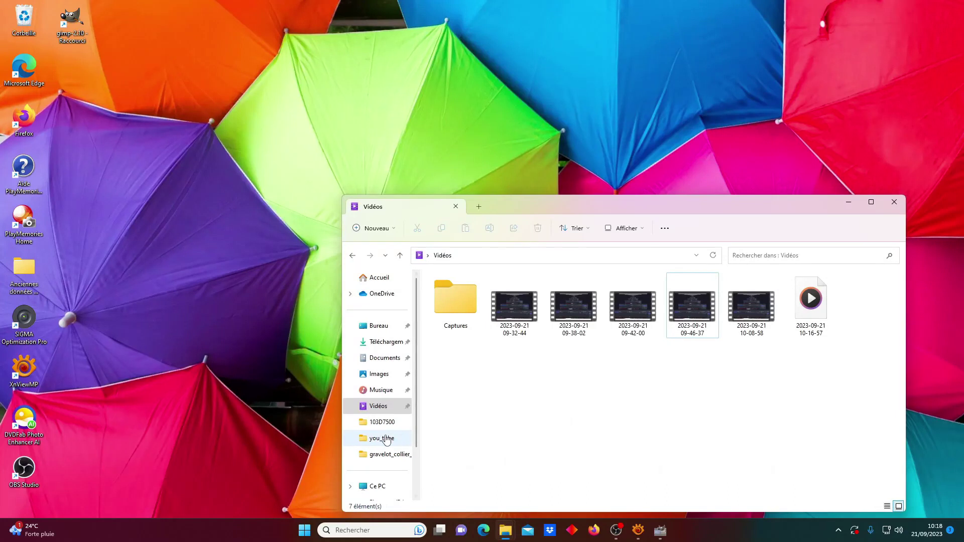
{"action": "left_click", "coordinate": [384, 438]}
{"action": "double_click", "coordinate": [460, 324]}
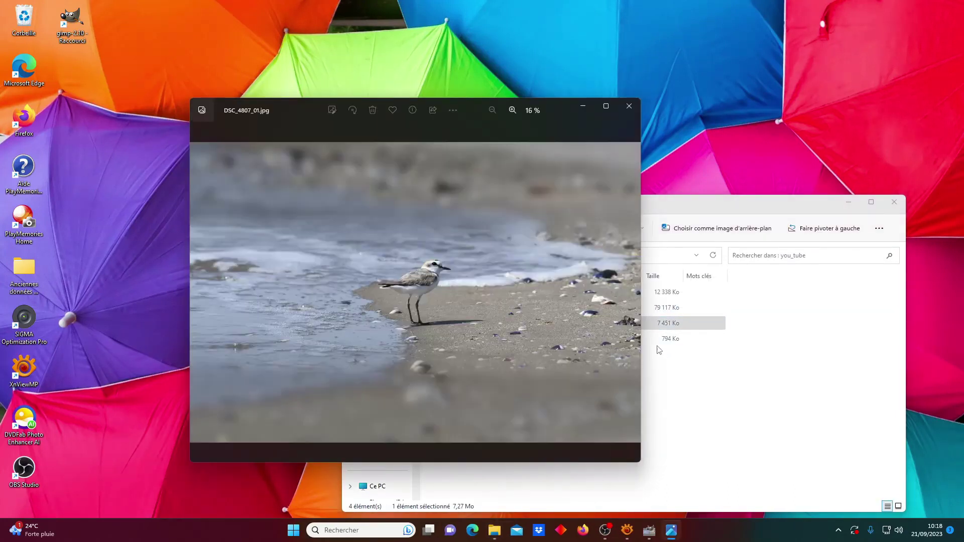
Maximize the Photos window and close the comparison and Clipchamp tips
{"action": "left_click", "coordinate": [606, 106]}
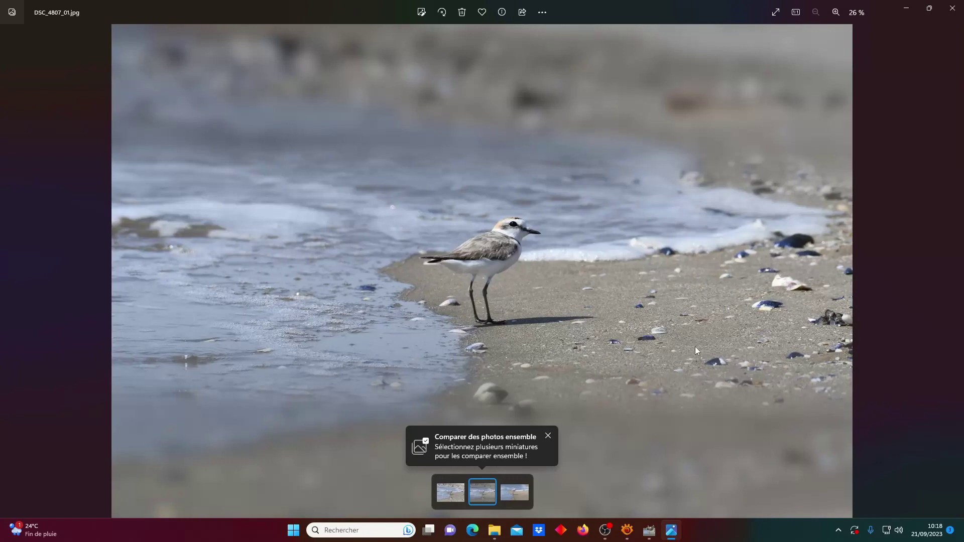
{"action": "left_click", "coordinate": [550, 438]}
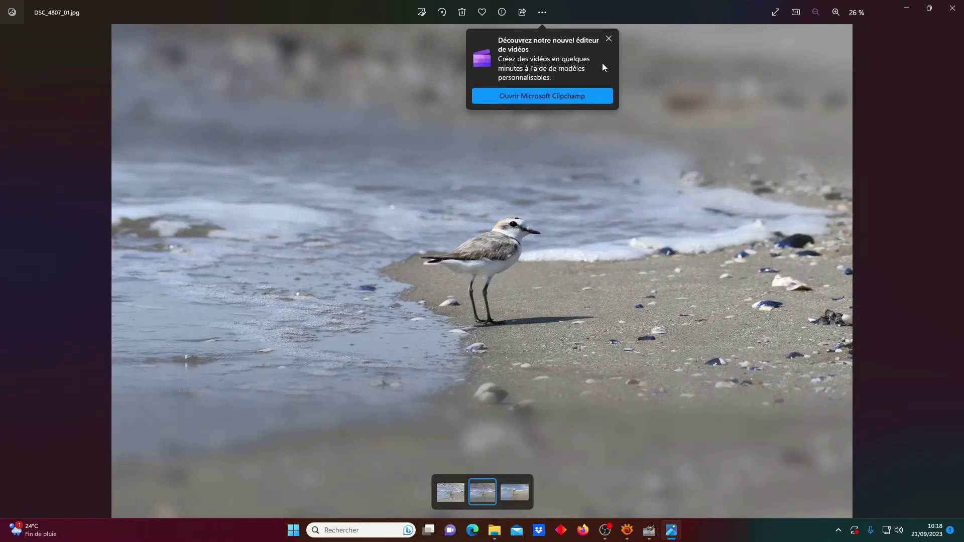
{"action": "left_click", "coordinate": [608, 40]}
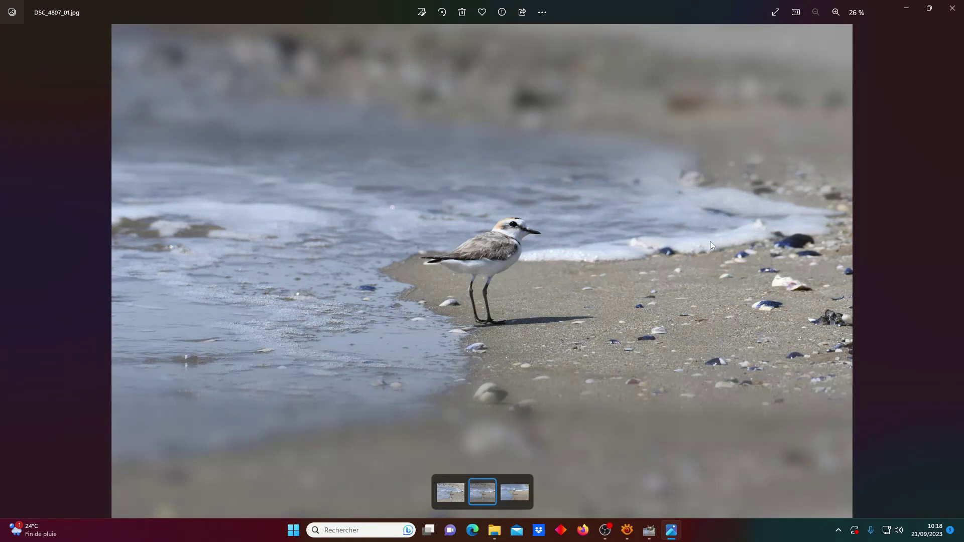